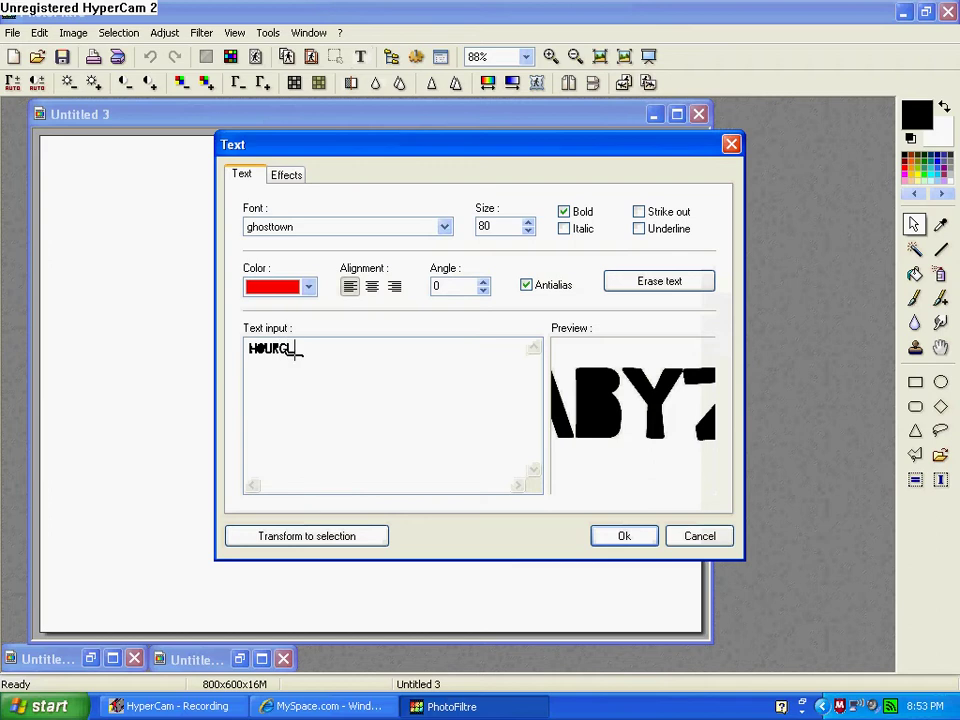
- Set the Hourglass text's font to Pea Courtney and add the text to the canvas
{"action": "left_click", "coordinate": [306, 228]}
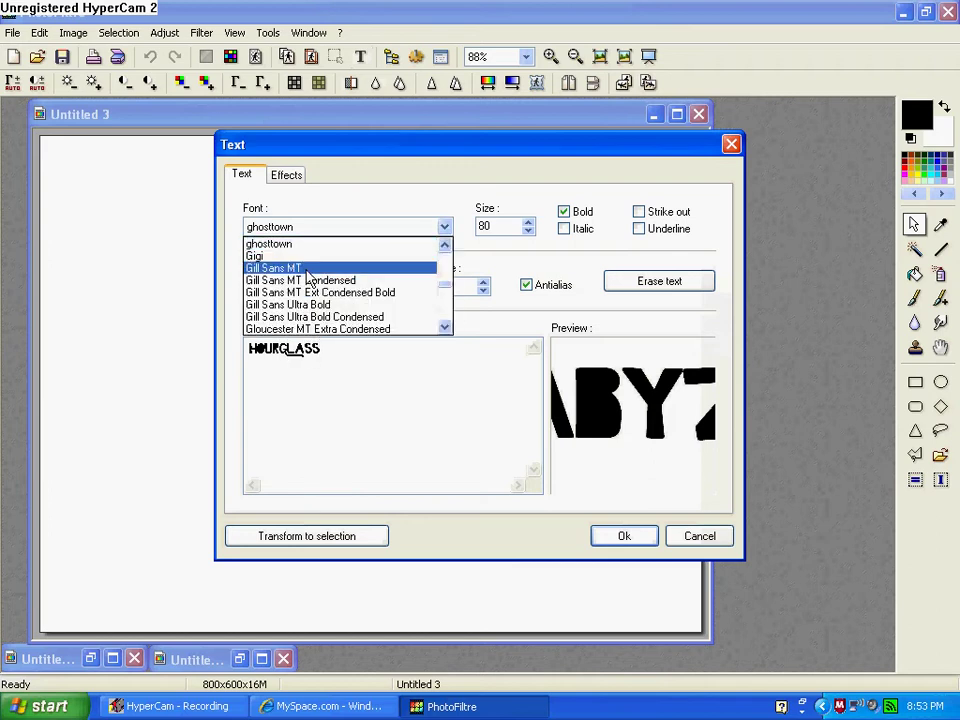
{"action": "left_click", "coordinate": [306, 256]}
{"action": "key", "text": "Up"}
{"action": "key", "text": "Up"}
{"action": "key", "text": "Up"}
{"action": "key", "text": "Up"}
{"action": "key", "text": "Up"}
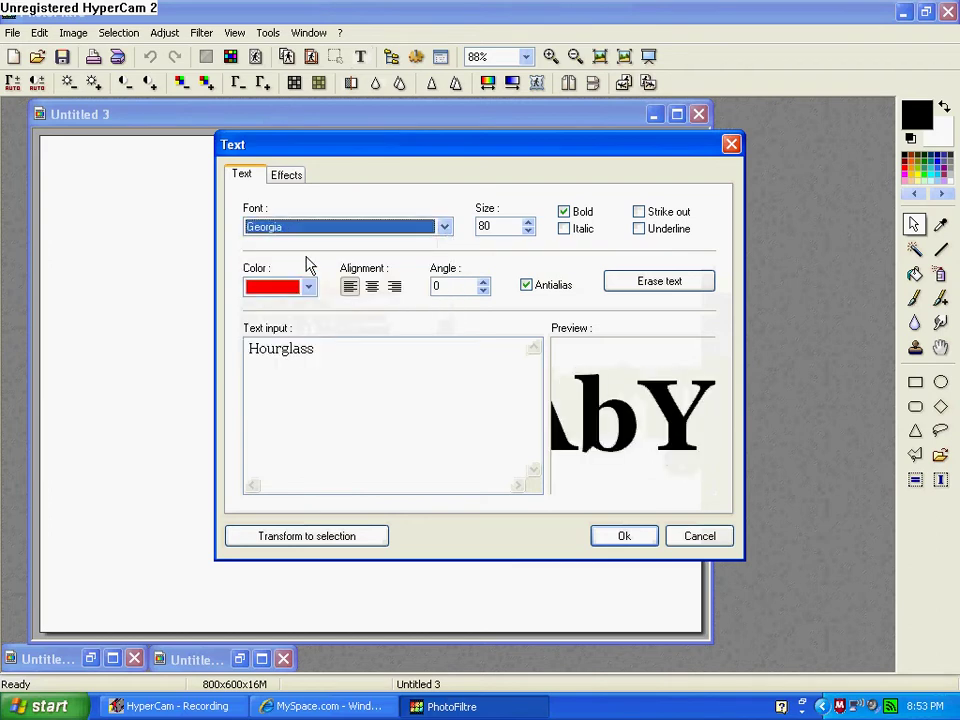
{"action": "key", "text": "p"}
{"action": "key", "text": "Down"}
{"action": "key", "text": "Down"}
{"action": "key", "text": "Down"}
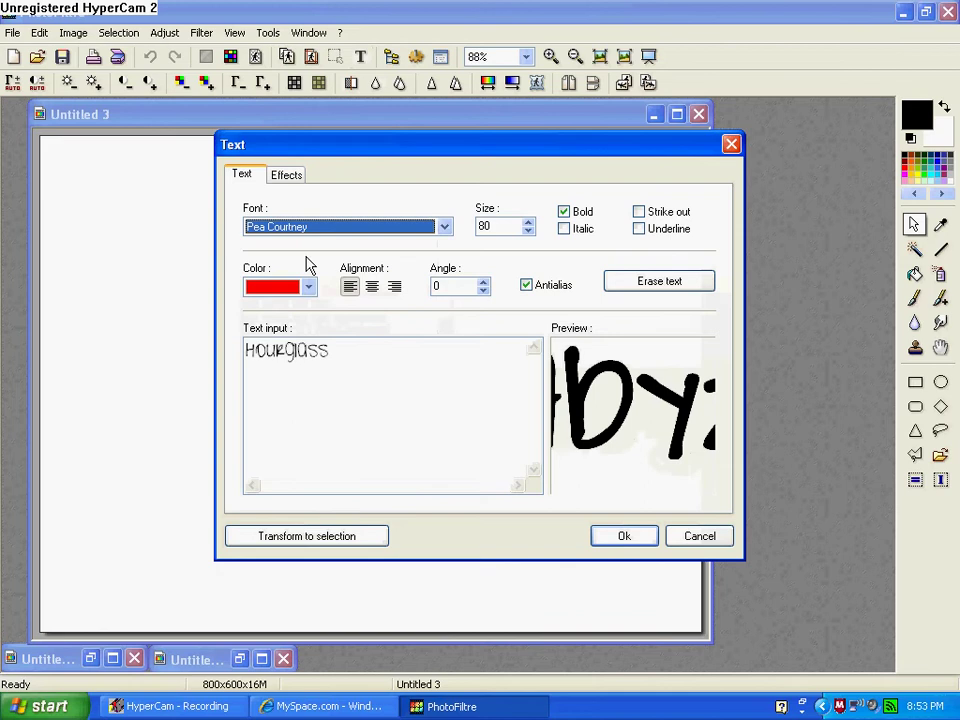
{"action": "key", "text": "Up"}
{"action": "key", "text": "Up"}
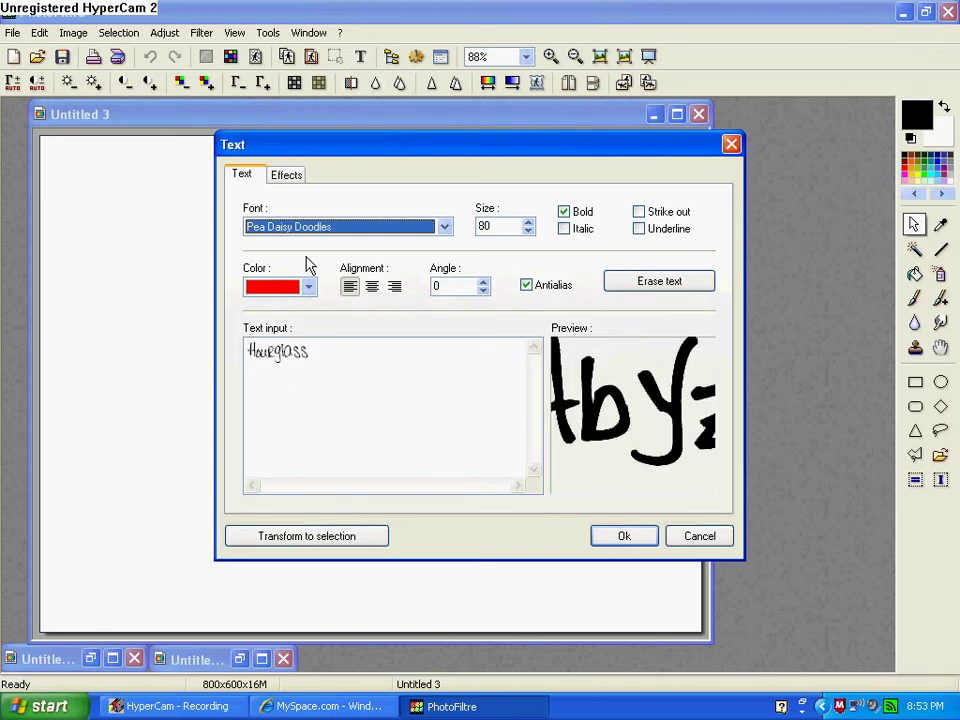
{"action": "left_click", "coordinate": [620, 536]}
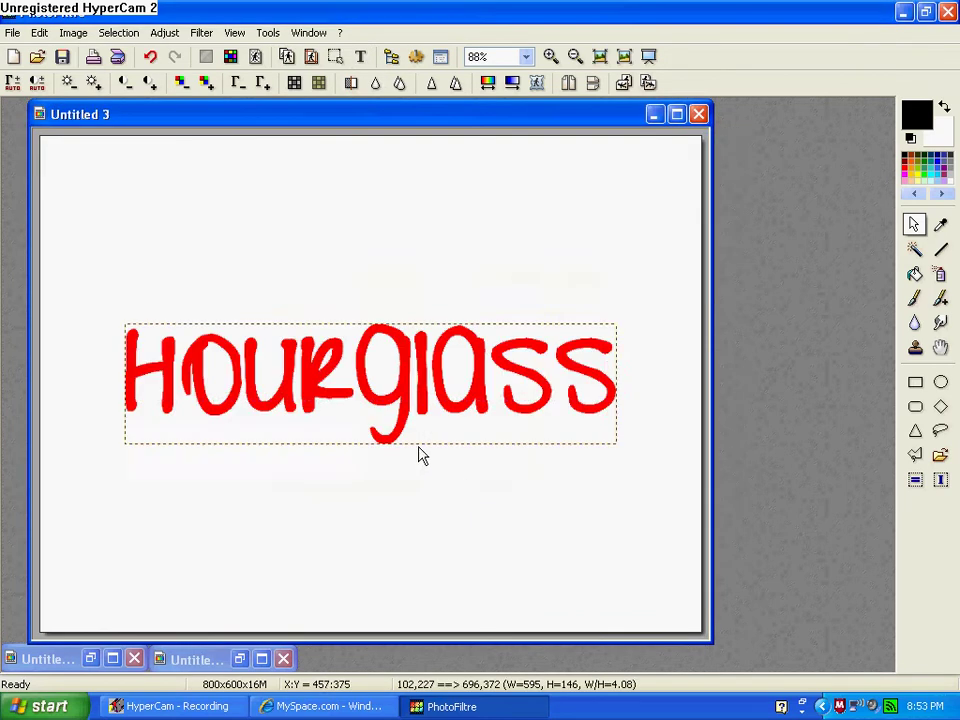
- Move the Hourglass text higher on the canvas and recolor it orange
{"action": "left_click_drag", "start_coordinate": [420, 454], "coordinate": [408, 335]}
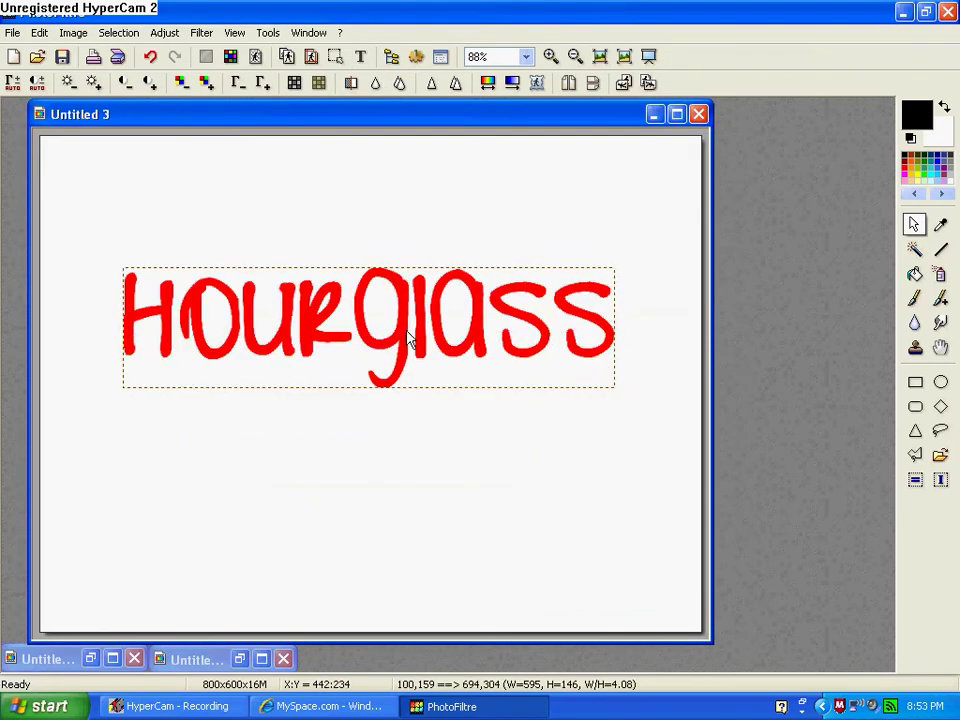
{"action": "double_click", "coordinate": [408, 335]}
{"action": "left_click", "coordinate": [308, 286]}
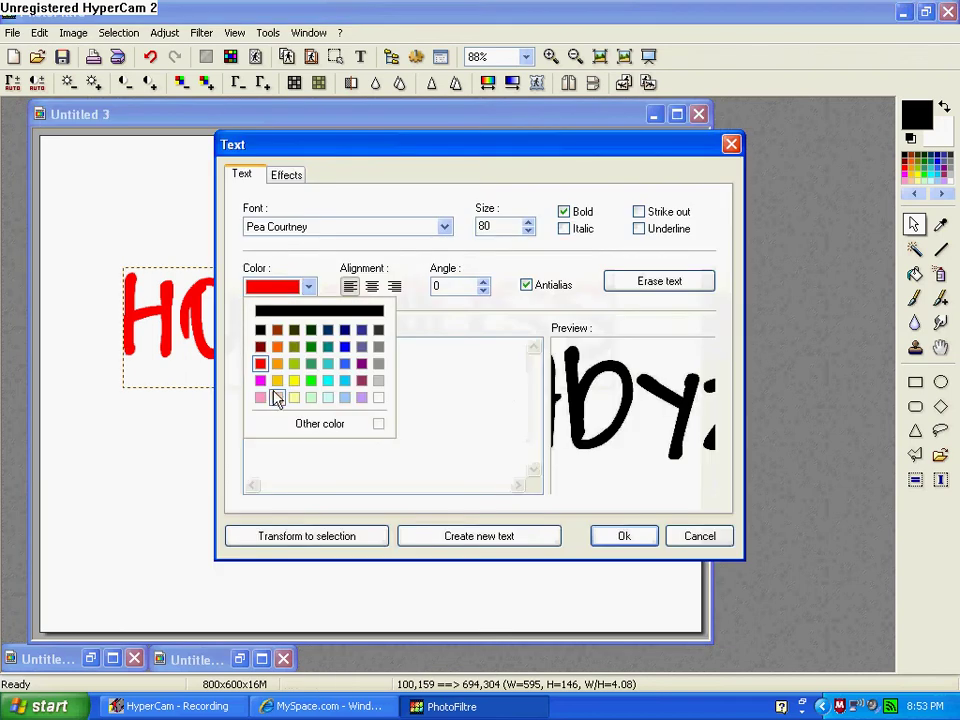
{"action": "left_click", "coordinate": [277, 346]}
{"action": "left_click", "coordinate": [624, 536]}
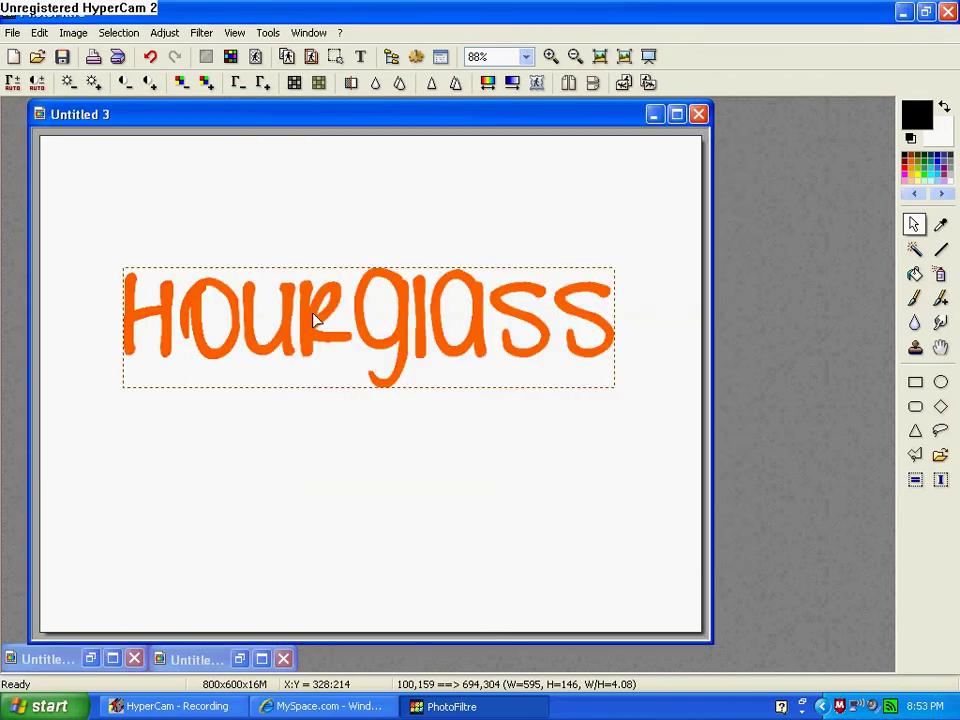
- Edit the Hourglass text's options and change its color to a custom hot pink from the color wheel
{"action": "right_click", "coordinate": [317, 334]}
{"action": "left_click", "coordinate": [328, 364]}
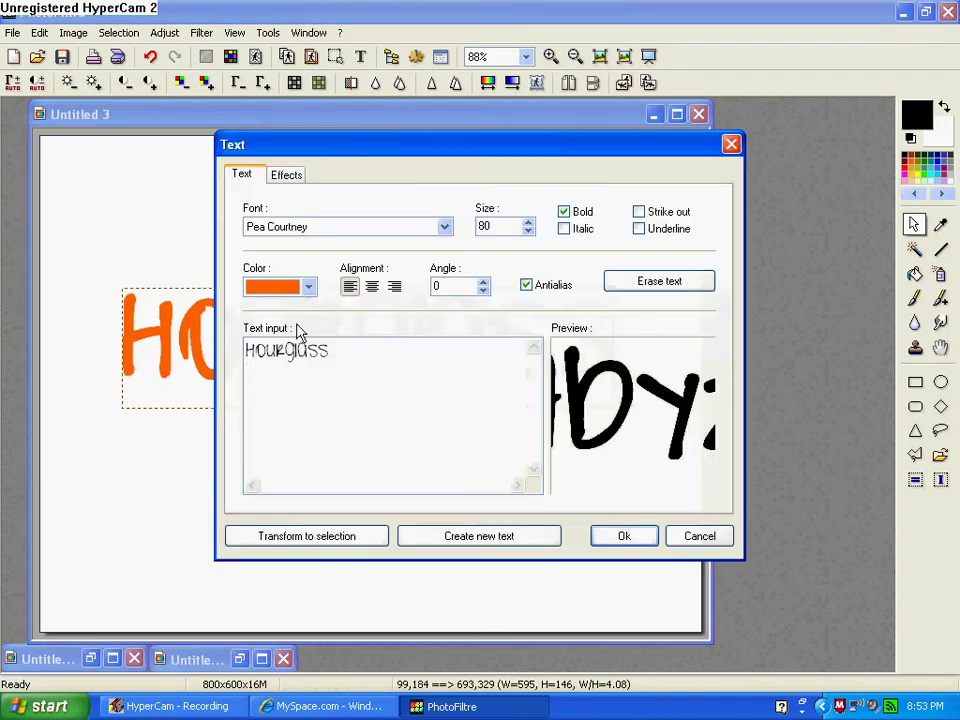
{"action": "left_click", "coordinate": [306, 287]}
{"action": "left_click", "coordinate": [285, 425]}
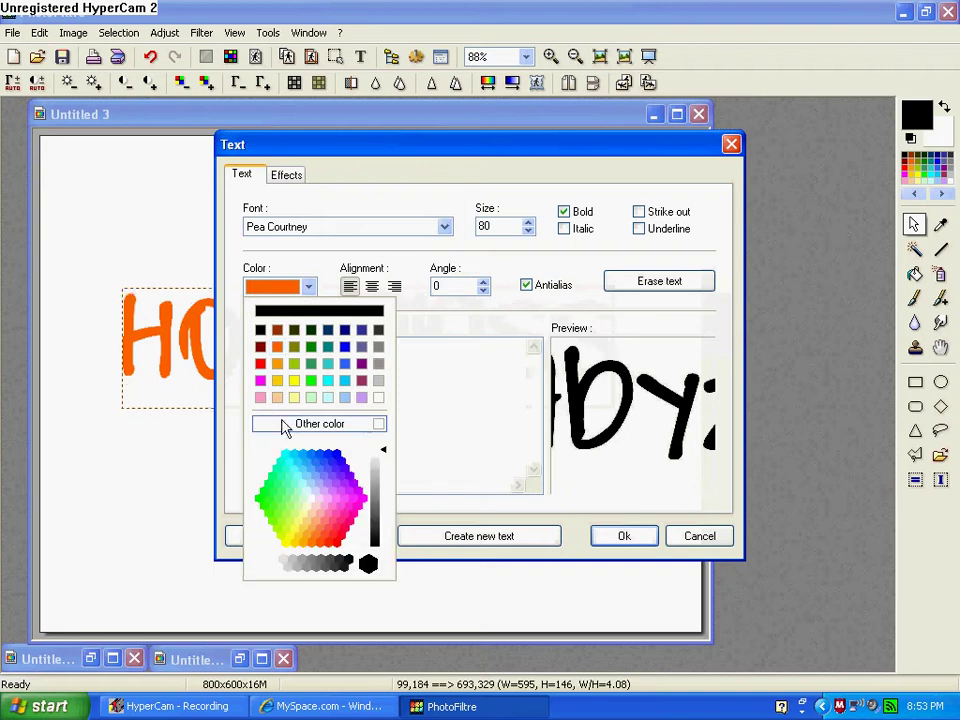
{"action": "left_click", "coordinate": [346, 522]}
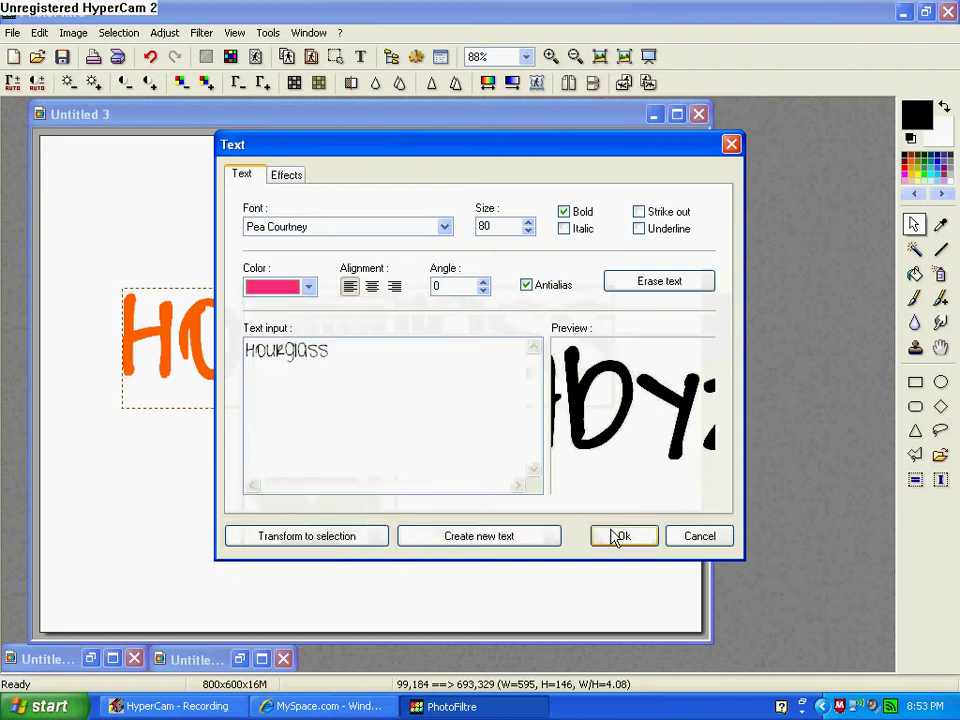
{"action": "left_click", "coordinate": [622, 536]}
- Validate the pink Hourglass text and undo its placement on the canvas
{"action": "right_click", "coordinate": [287, 326]}
{"action": "left_click", "coordinate": [300, 333]}
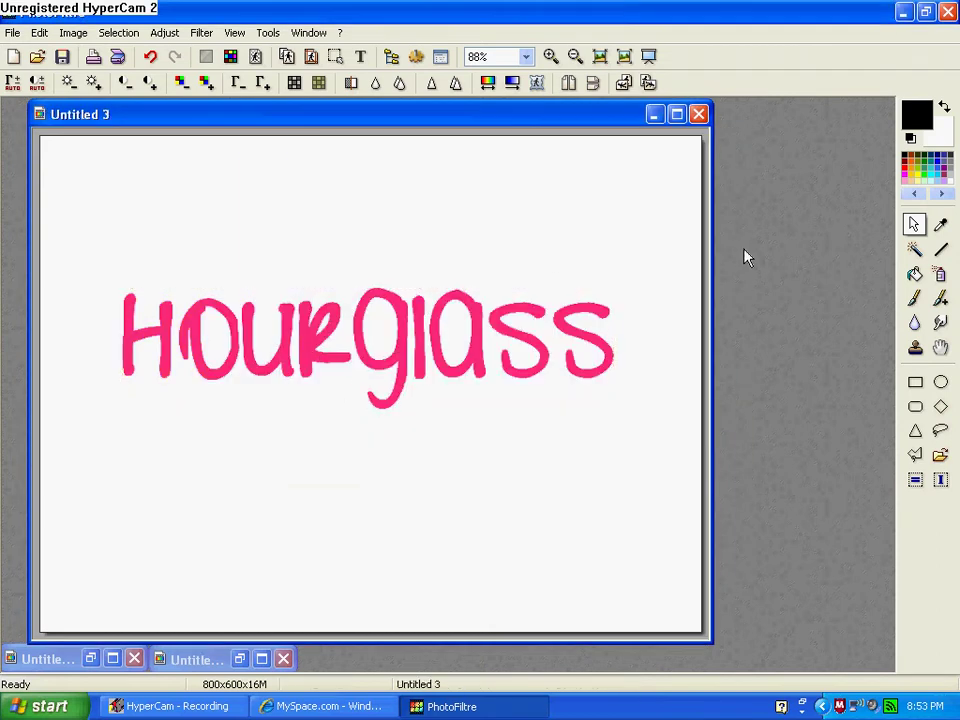
{"action": "left_click", "coordinate": [39, 32]}
{"action": "left_click", "coordinate": [60, 52]}
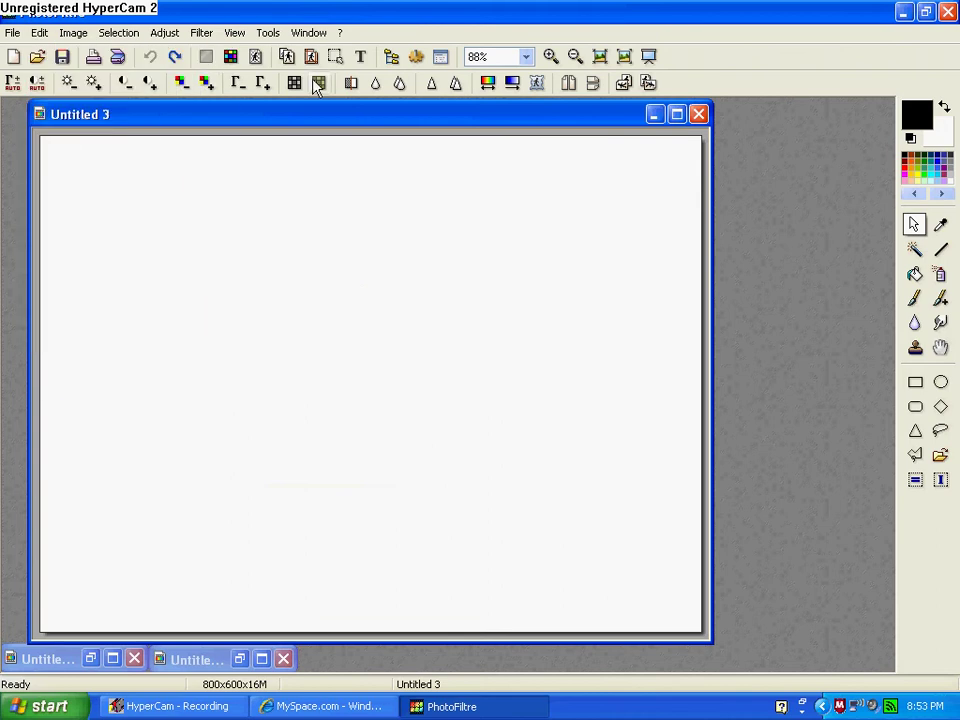
- Add the pink Hourglass text with the Outer bevel effect, nudge it slightly upward and validate it
{"action": "left_click", "coordinate": [360, 56]}
{"action": "left_click", "coordinate": [287, 175]}
{"action": "left_click", "coordinate": [562, 366]}
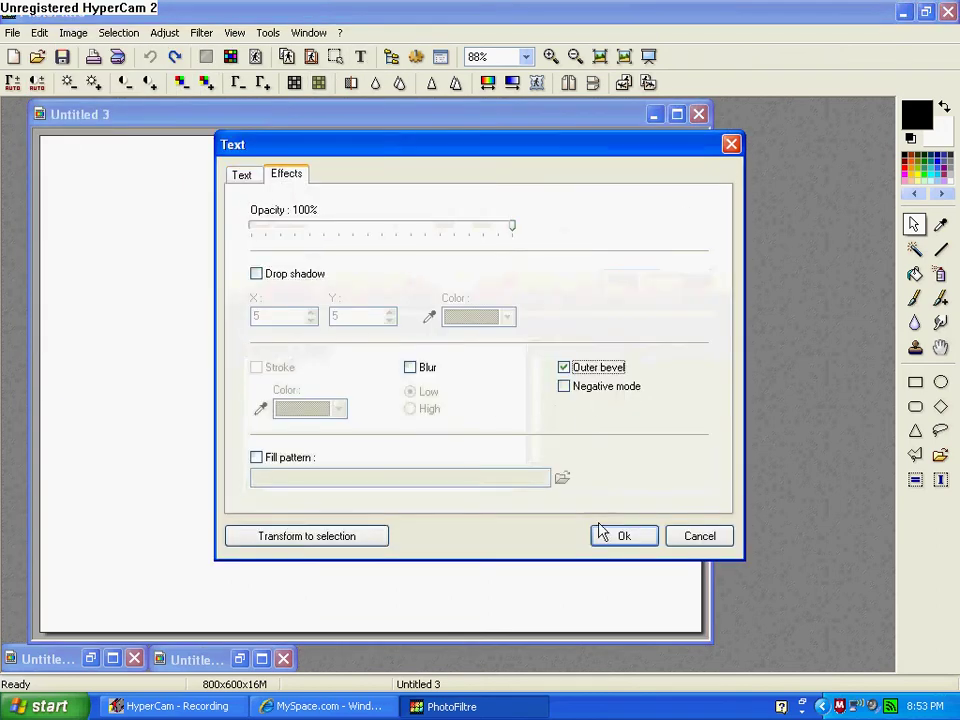
{"action": "left_click", "coordinate": [606, 535]}
{"action": "left_click_drag", "start_coordinate": [410, 403], "coordinate": [410, 397]}
{"action": "right_click", "coordinate": [411, 394]}
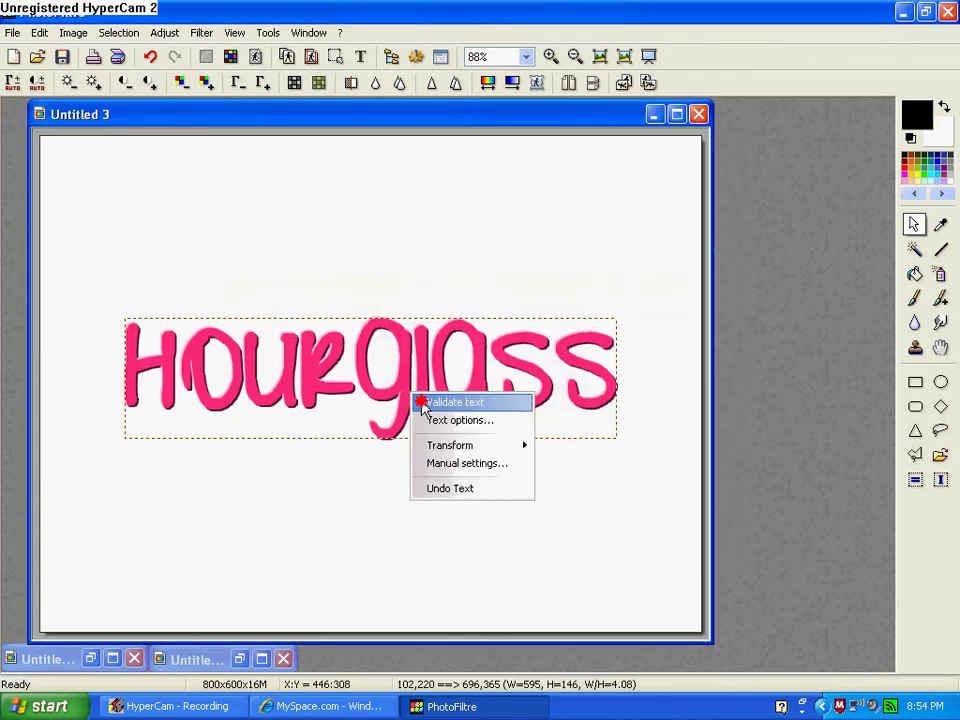
{"action": "left_click", "coordinate": [450, 400]}
- Select the letter H with the Magic wand, apply the tiled grey-dot PhotoMasque mask to it, and hide the selection
{"action": "left_click", "coordinate": [914, 248]}
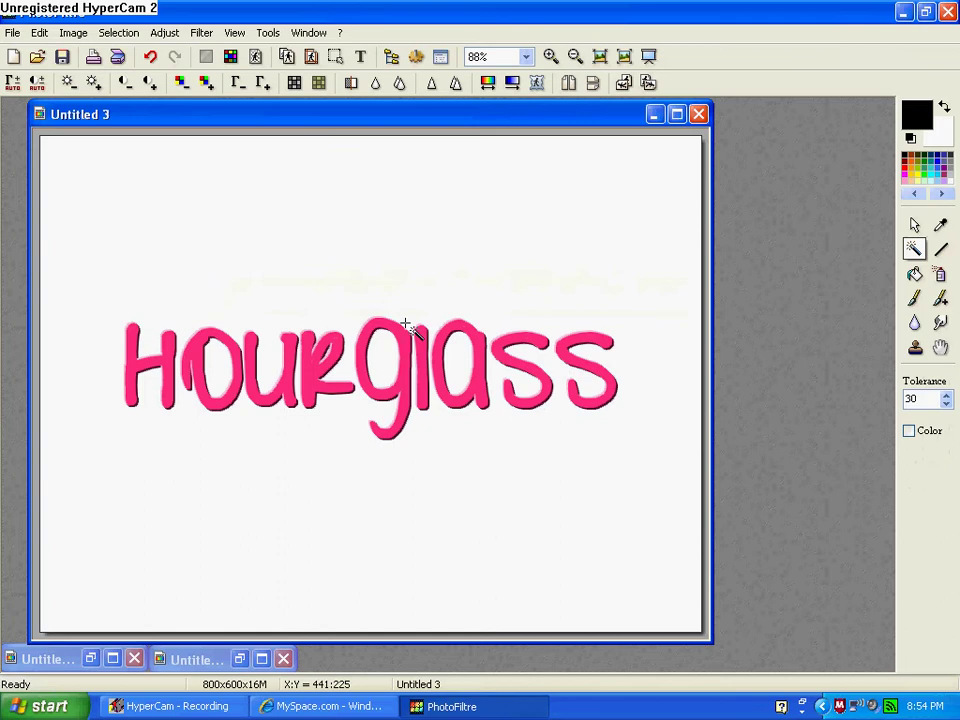
{"action": "left_click", "coordinate": [171, 386]}
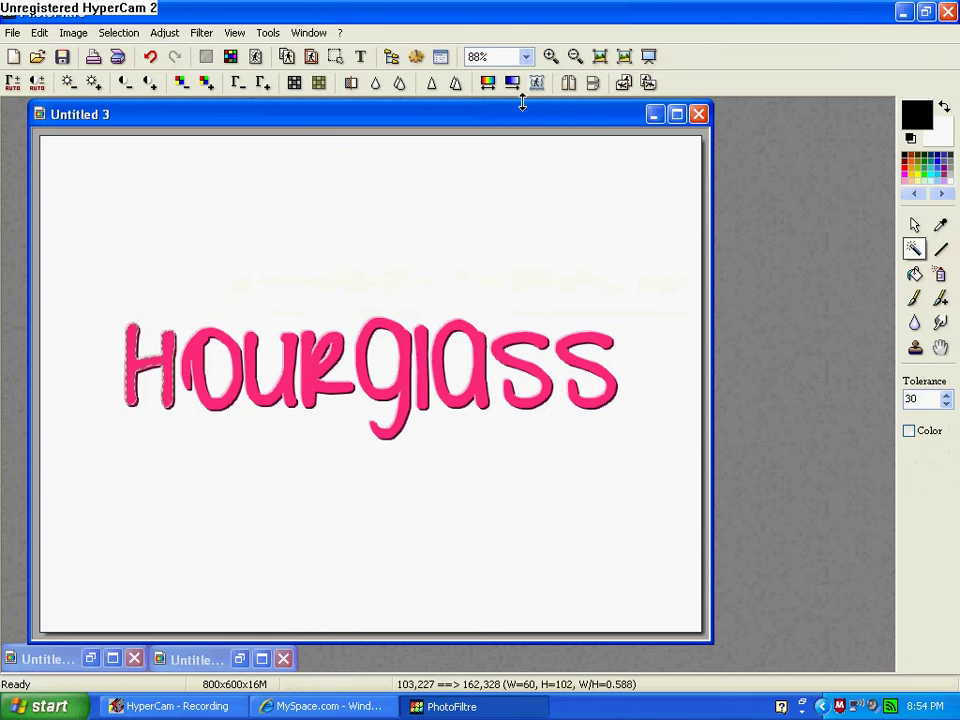
{"action": "left_click", "coordinate": [537, 84]}
{"action": "left_click", "coordinate": [449, 248]}
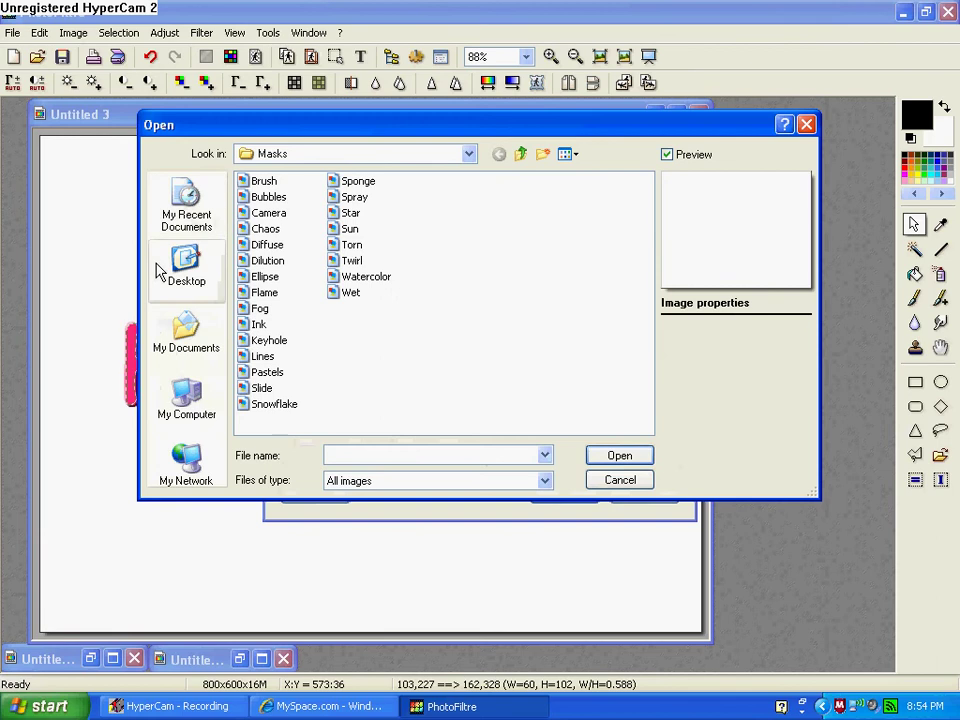
{"action": "left_click", "coordinate": [806, 124]}
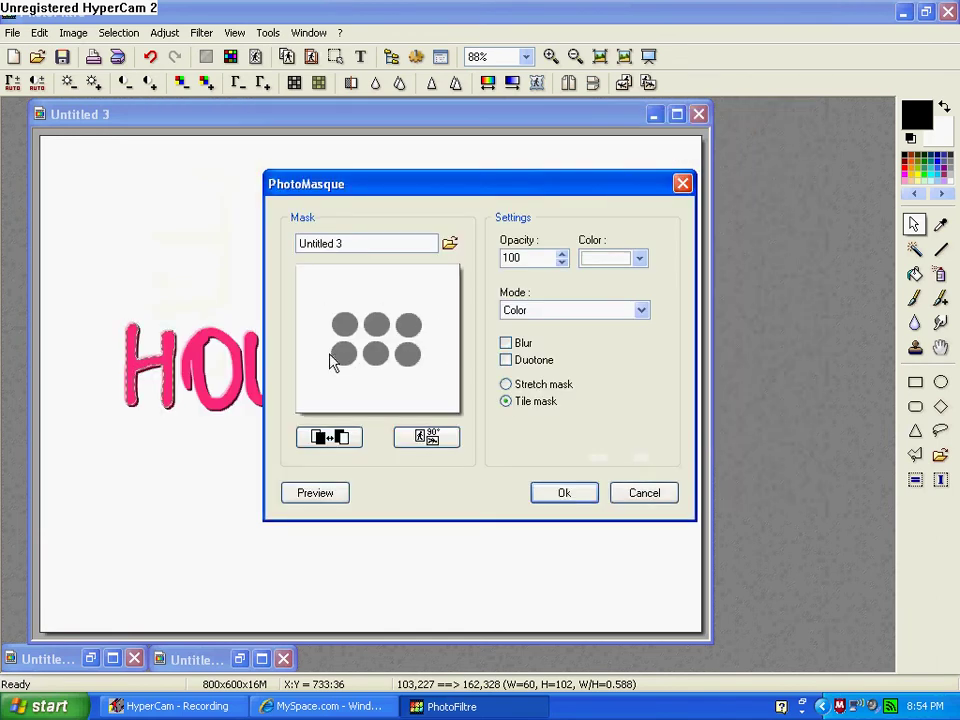
{"action": "left_click", "coordinate": [553, 492]}
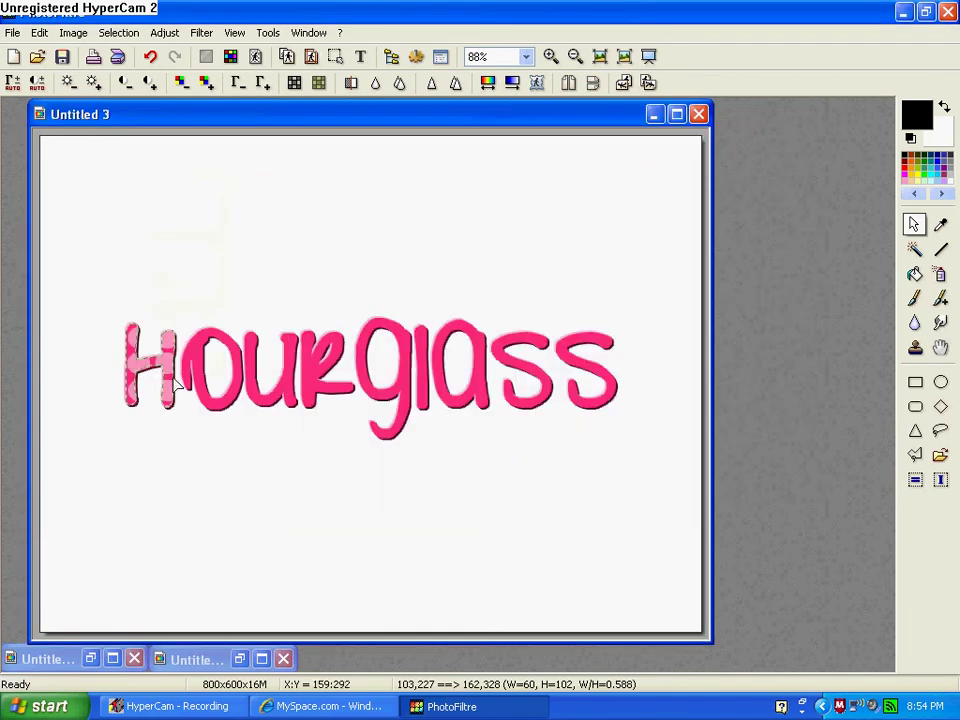
{"action": "right_click", "coordinate": [175, 381]}
{"action": "left_click", "coordinate": [200, 638]}
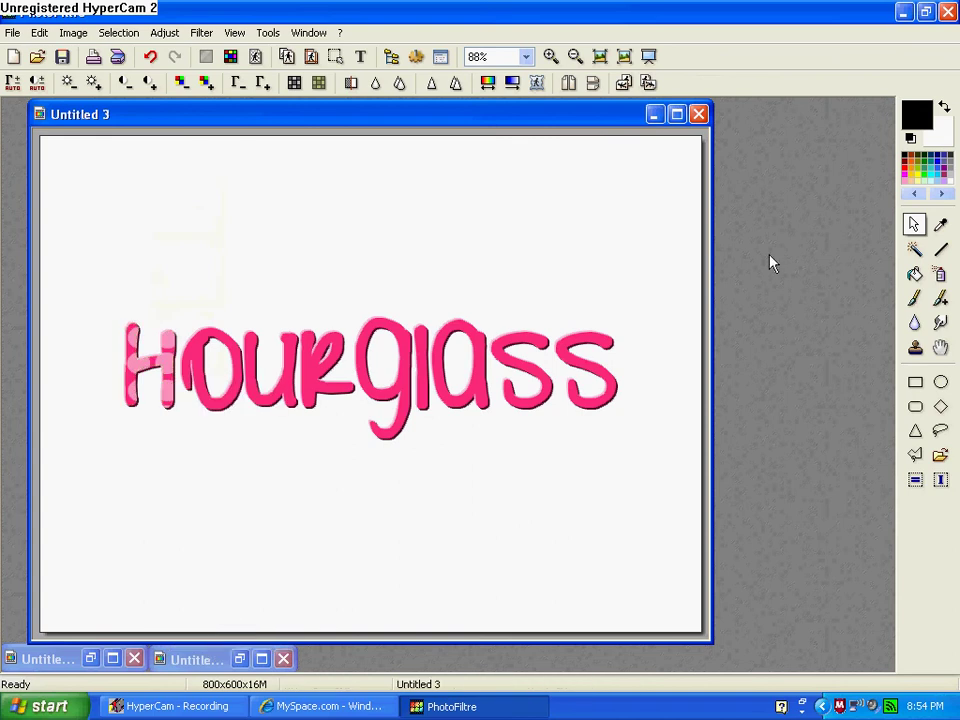
- Select the letters O and U one at a time with the Magic wand and apply the tiled dot PhotoMasque mask to each
{"action": "left_click", "coordinate": [914, 249]}
{"action": "left_click", "coordinate": [220, 378]}
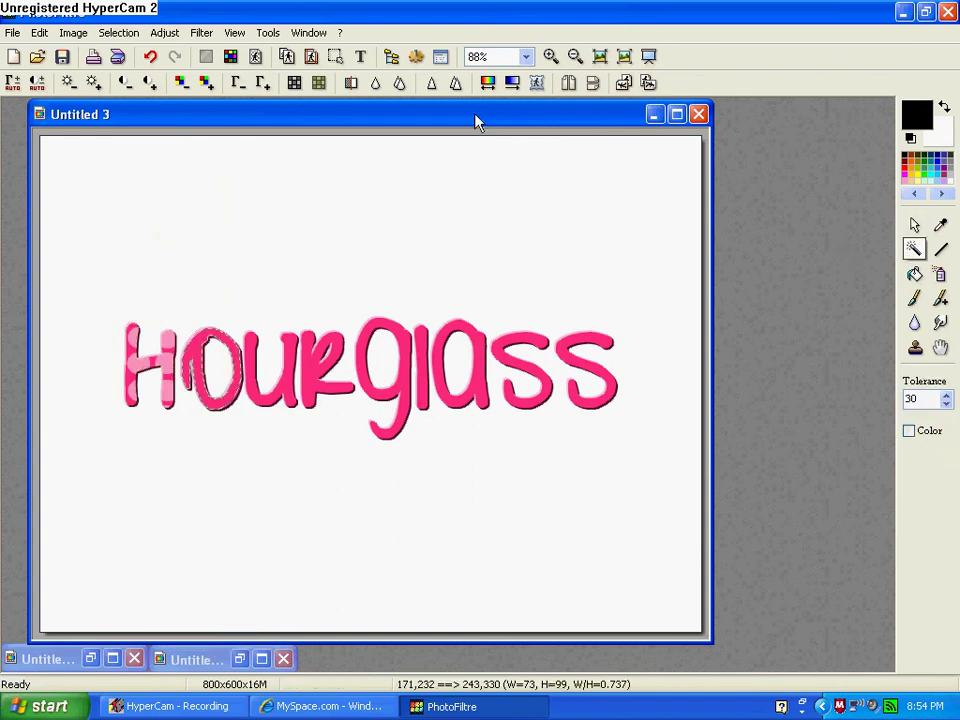
{"action": "left_click", "coordinate": [536, 82]}
{"action": "left_click", "coordinate": [553, 491]}
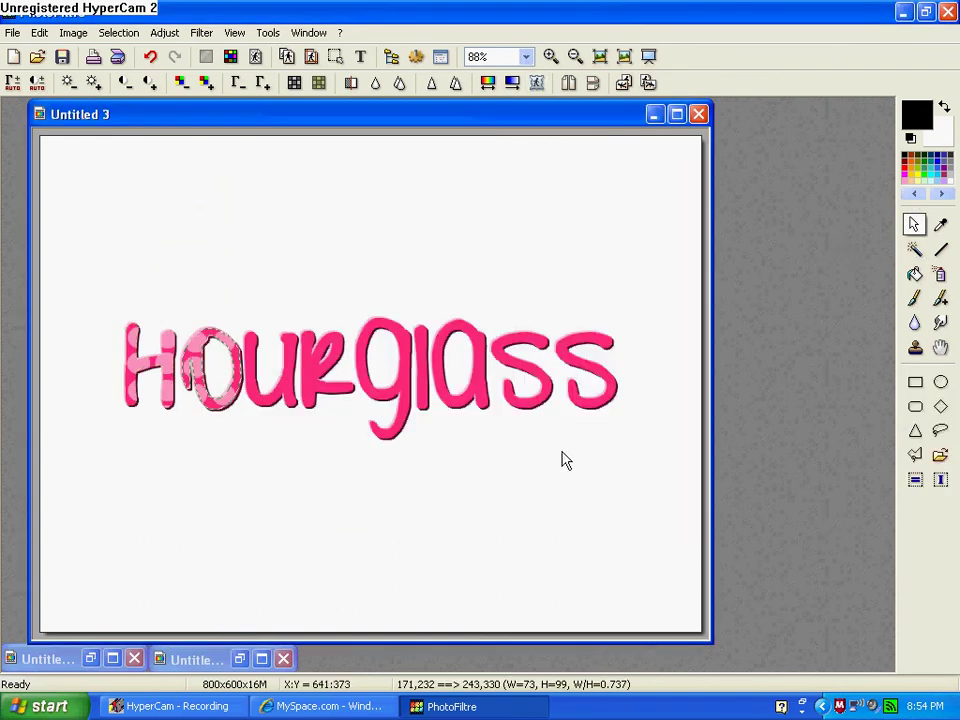
{"action": "left_click", "coordinate": [282, 375]}
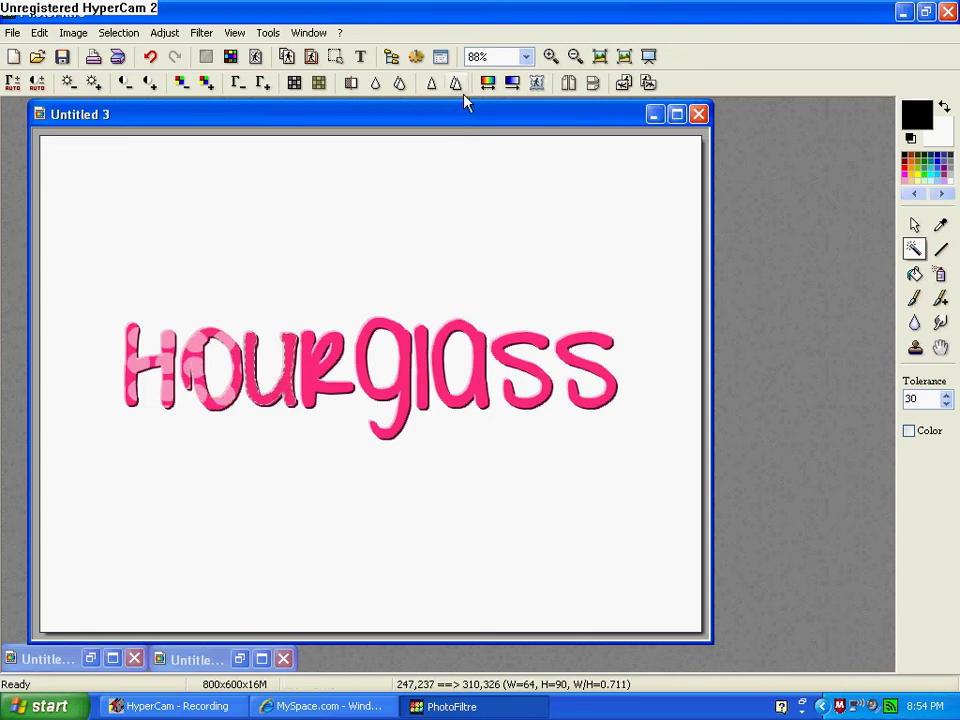
{"action": "left_click", "coordinate": [536, 82]}
{"action": "left_click", "coordinate": [560, 493]}
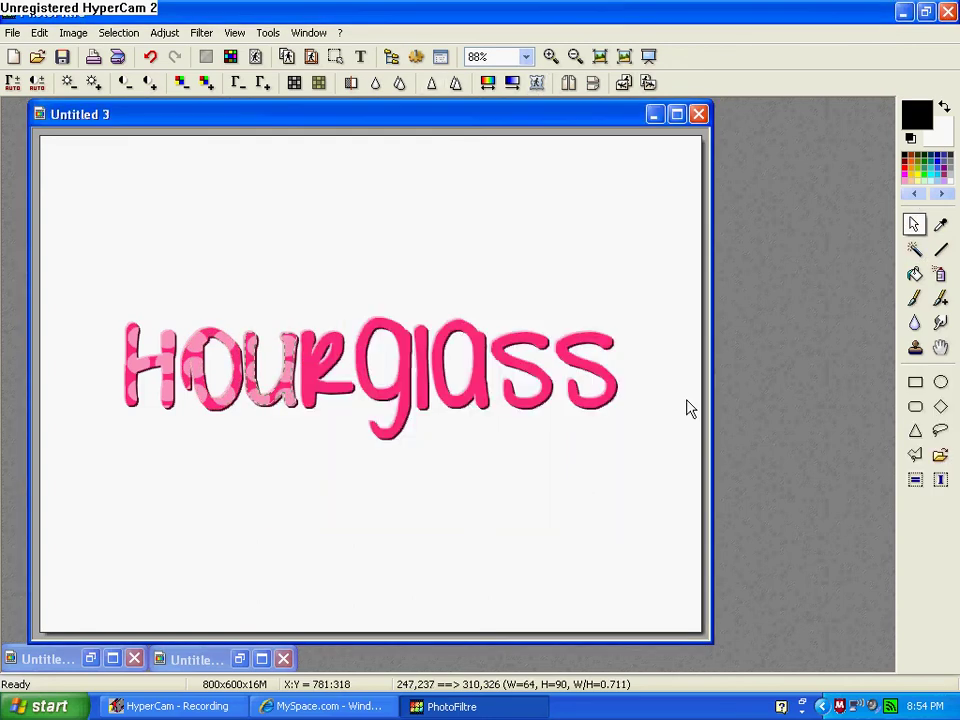
- Apply the tiled dot PhotoMasque mask to the letters R and G, selecting each one with the Magic wand
{"action": "left_click", "coordinate": [914, 249]}
{"action": "left_click", "coordinate": [340, 390]}
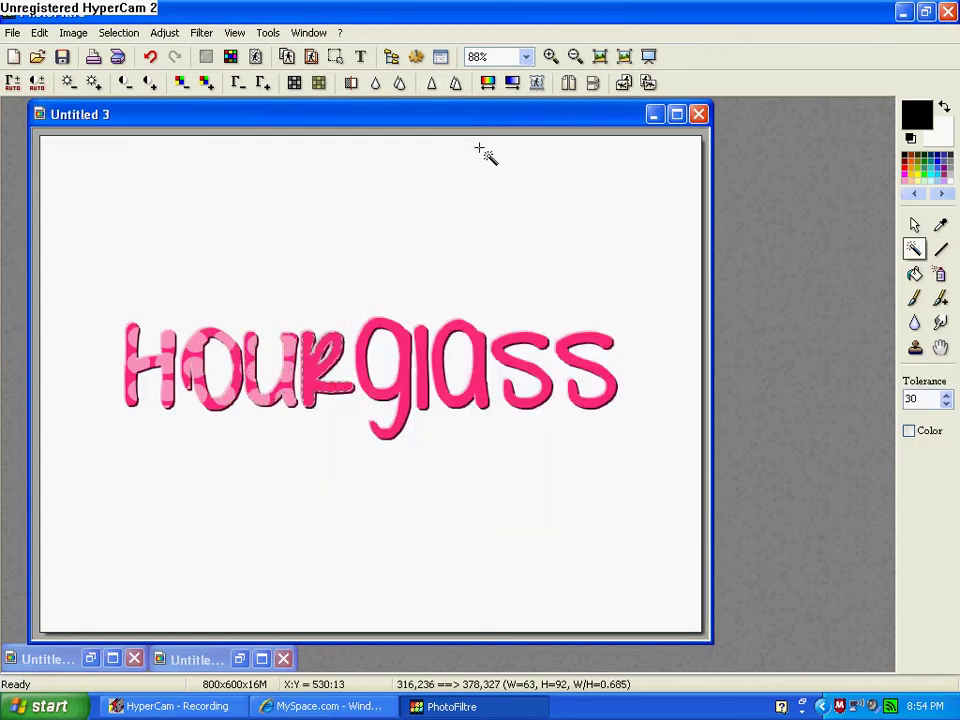
{"action": "left_click", "coordinate": [536, 82]}
{"action": "left_click", "coordinate": [560, 500]}
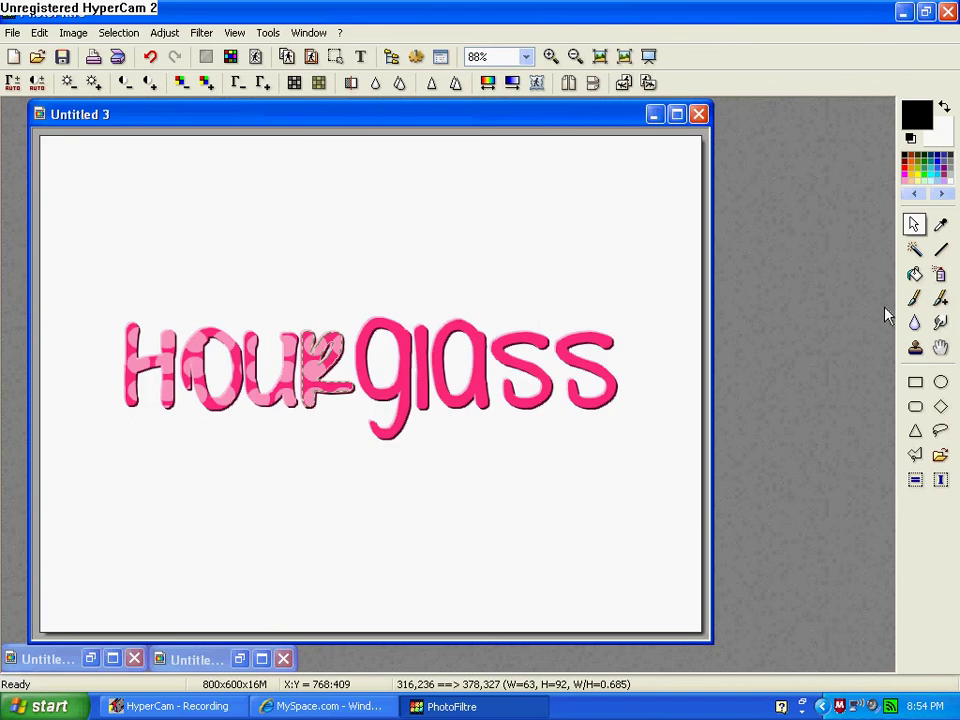
{"action": "left_click", "coordinate": [914, 249]}
{"action": "left_click", "coordinate": [403, 390]}
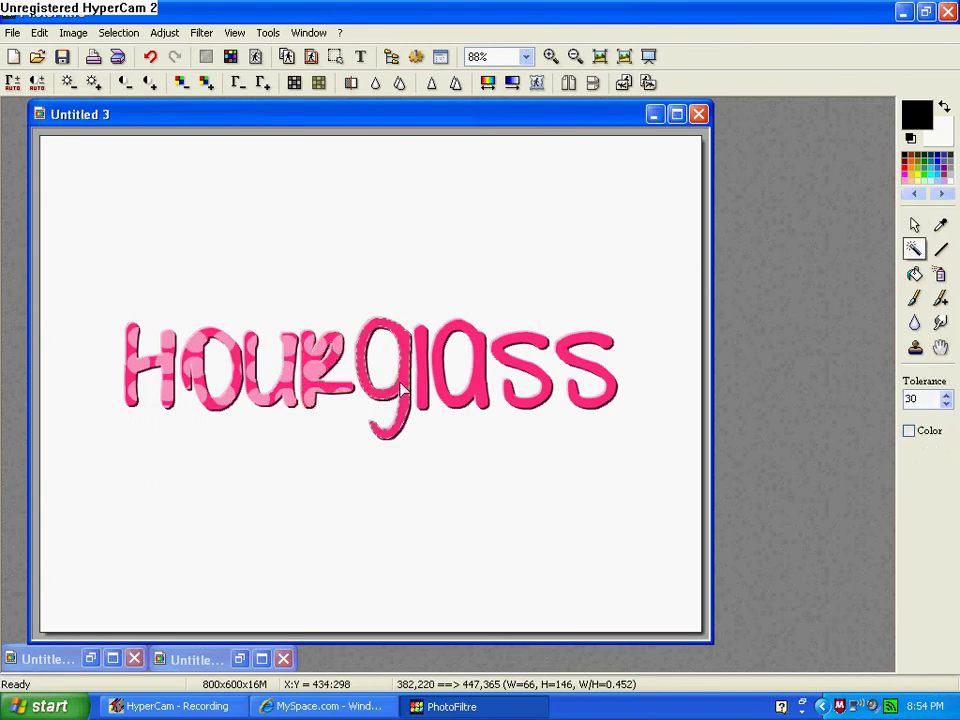
{"action": "left_click", "coordinate": [540, 84]}
{"action": "left_click", "coordinate": [559, 494]}
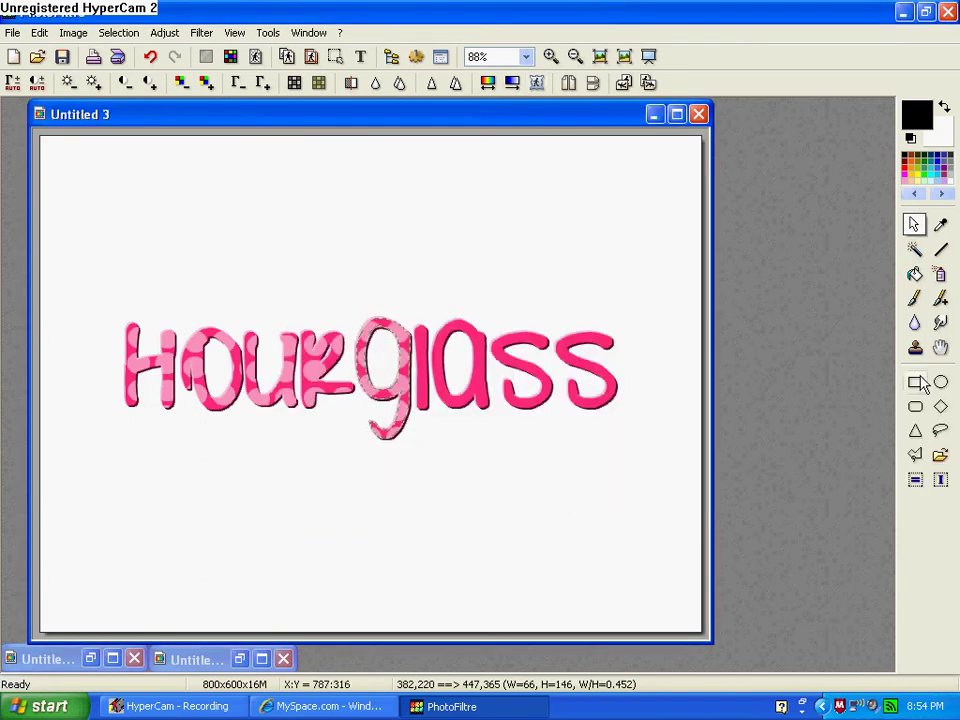
- Apply the tiled dot PhotoMasque mask to the letters L and A, selecting each one with the Magic wand
{"action": "left_click", "coordinate": [914, 249]}
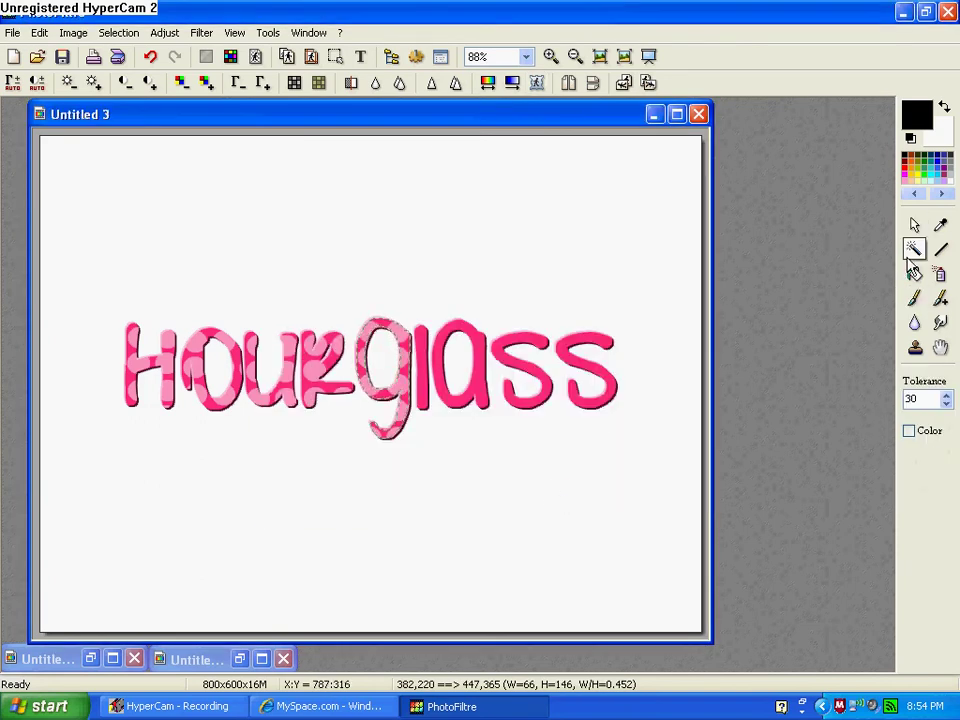
{"action": "left_click", "coordinate": [441, 388]}
{"action": "left_click", "coordinate": [540, 84]}
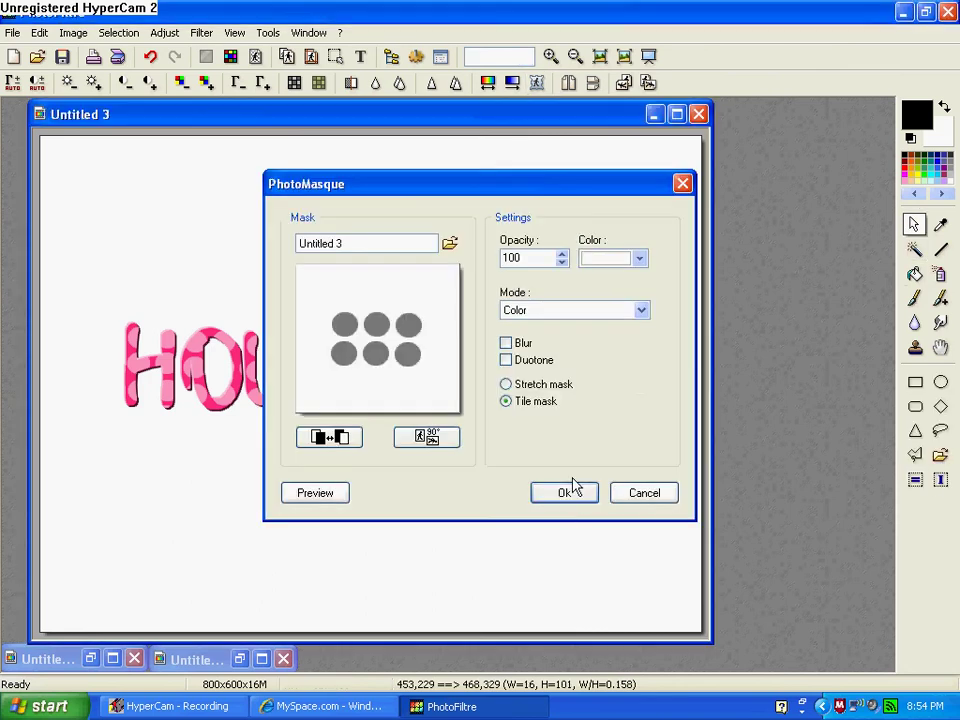
{"action": "left_click", "coordinate": [575, 486]}
{"action": "left_click", "coordinate": [914, 249]}
{"action": "left_click", "coordinate": [475, 375]}
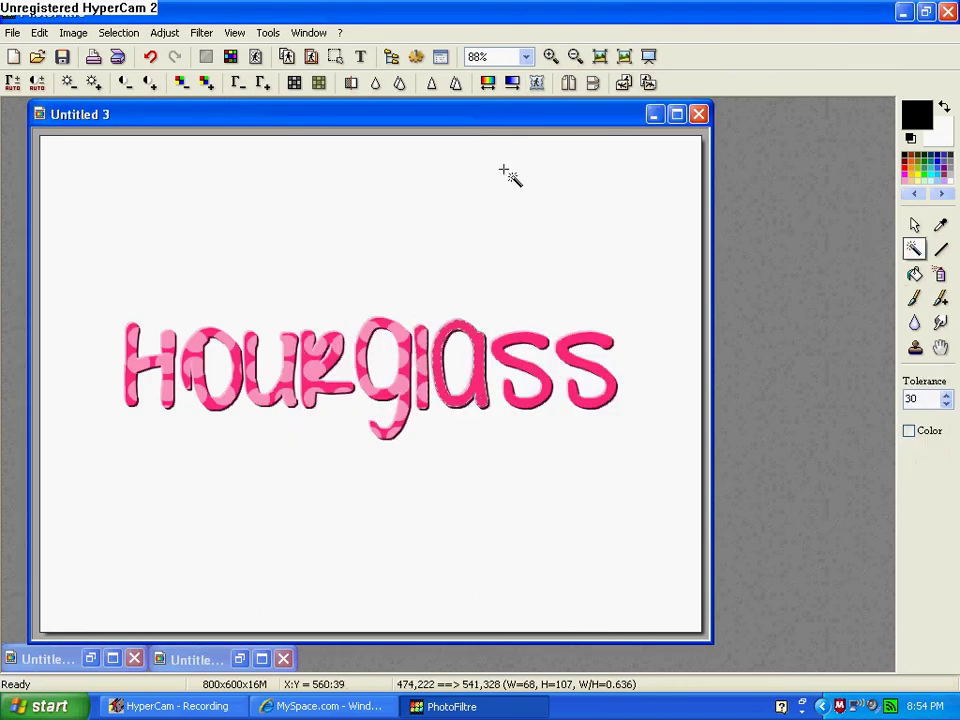
{"action": "left_click", "coordinate": [540, 84]}
{"action": "left_click", "coordinate": [560, 494]}
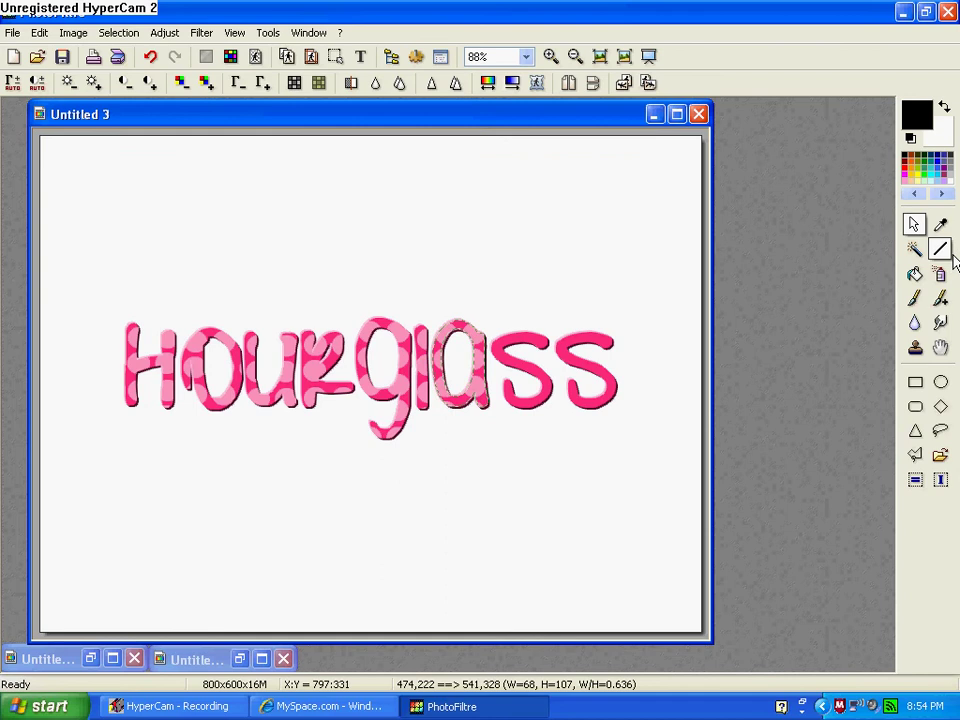
- Select the first S with the Magic wand and apply the tiled dot PhotoMasque mask to it
{"action": "left_click", "coordinate": [914, 249]}
{"action": "left_click", "coordinate": [554, 377]}
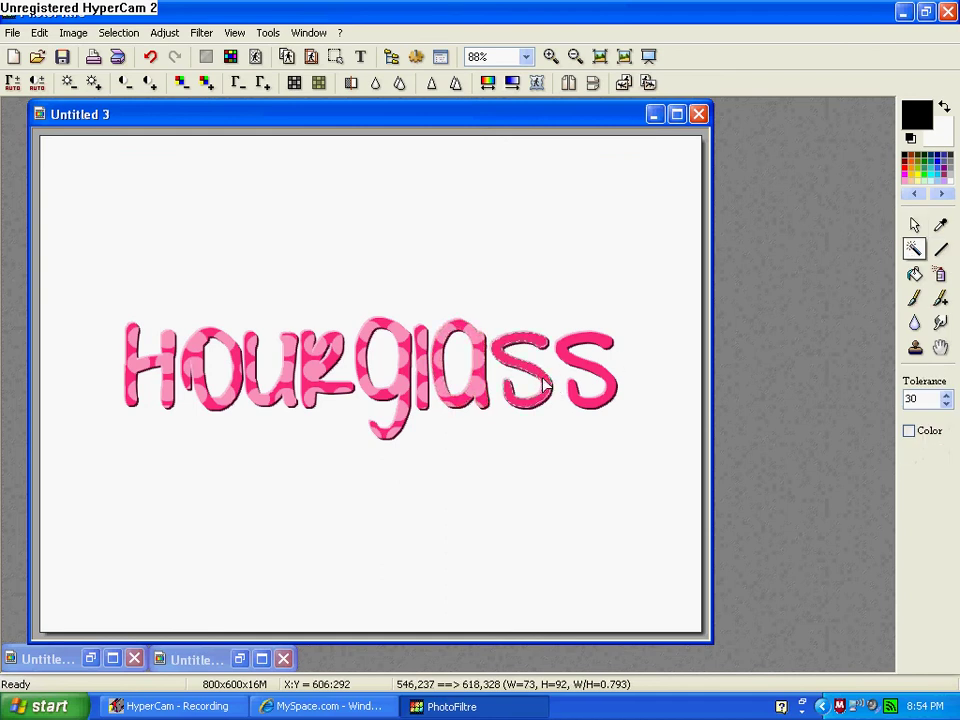
{"action": "left_click", "coordinate": [538, 84]}
{"action": "left_click", "coordinate": [563, 490]}
- Select the last S with the Magic wand, apply the tiled dot PhotoMasque mask to it, and hide the selection
{"action": "left_click", "coordinate": [914, 250]}
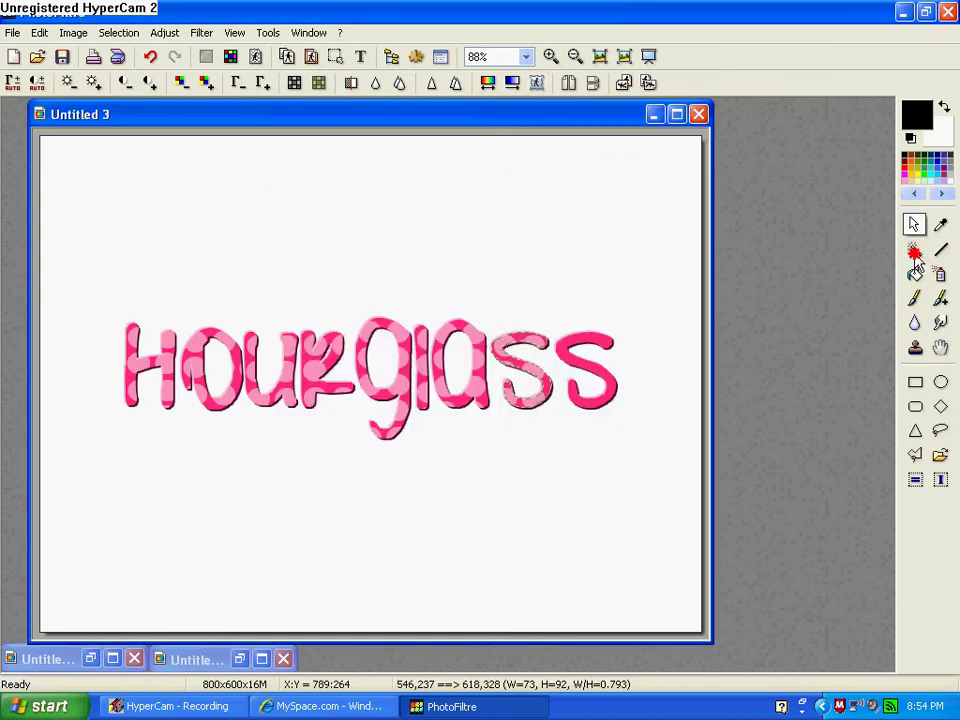
{"action": "left_click", "coordinate": [595, 375]}
{"action": "left_click", "coordinate": [537, 83]}
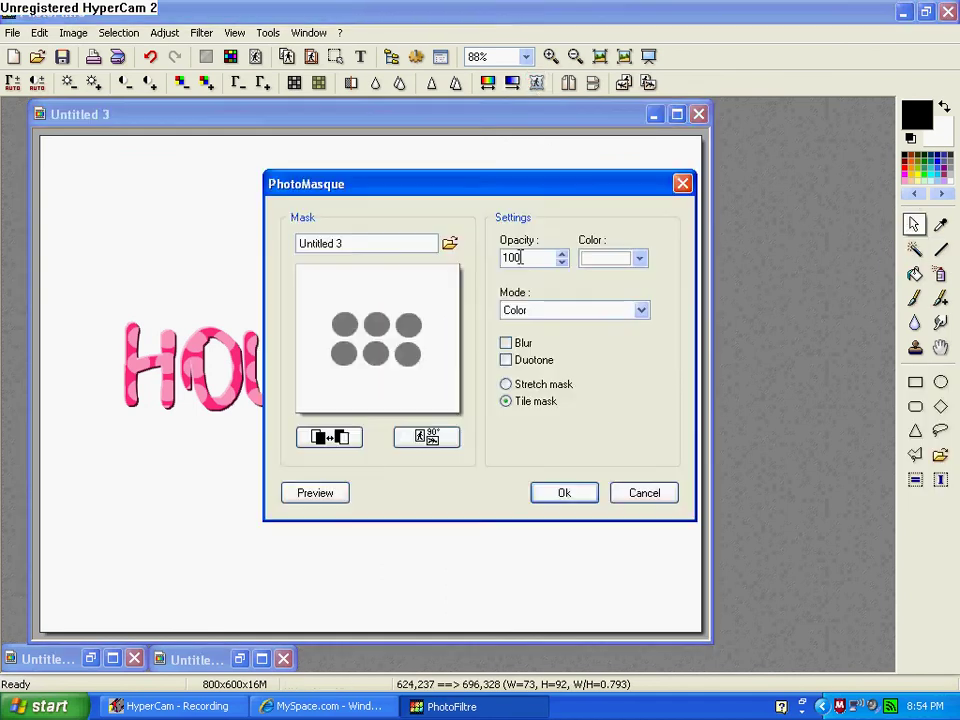
{"action": "left_click", "coordinate": [560, 491]}
{"action": "right_click", "coordinate": [605, 371]}
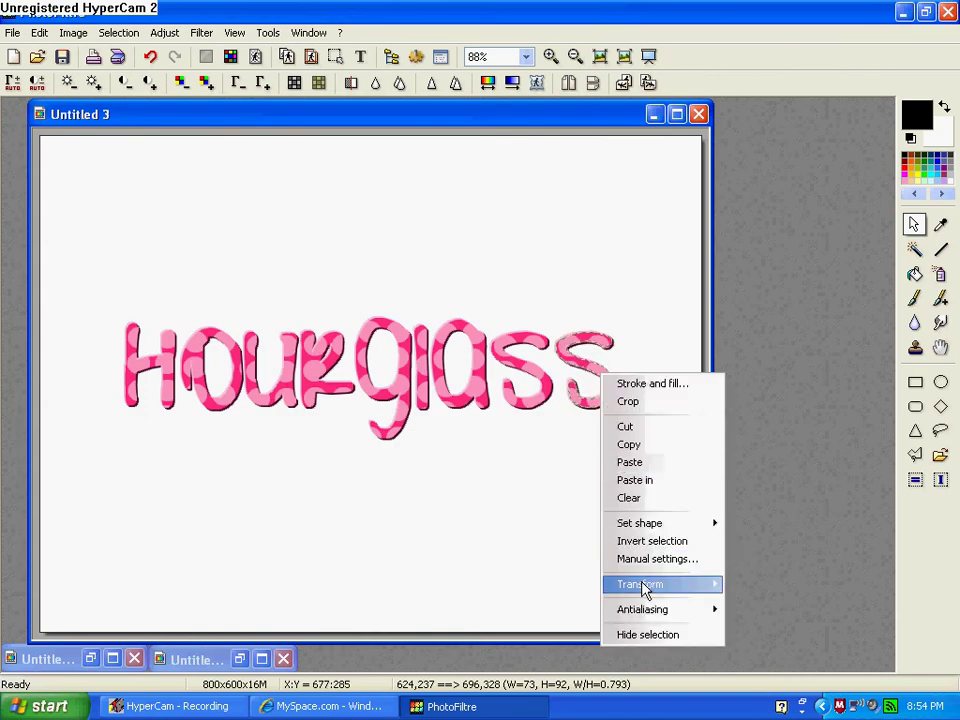
{"action": "left_click", "coordinate": [636, 634]}
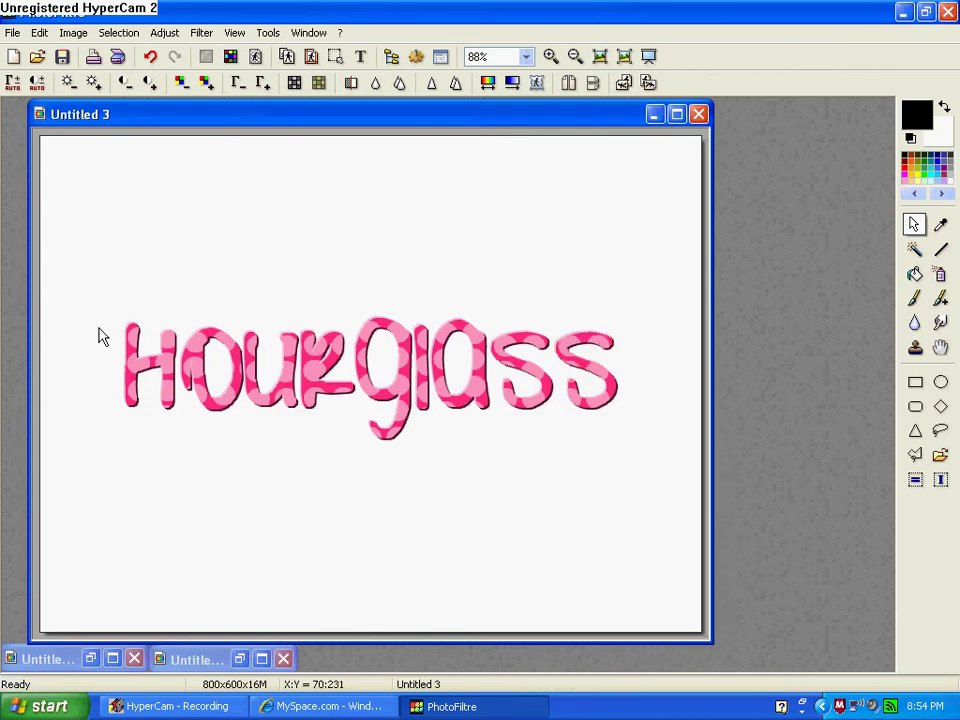
- Crop the canvas around the Hourglass text to about 629 x 251 pixels, leaving extra space above the letters
{"action": "left_click_drag", "start_coordinate": [104, 309], "coordinate": [622, 464]}
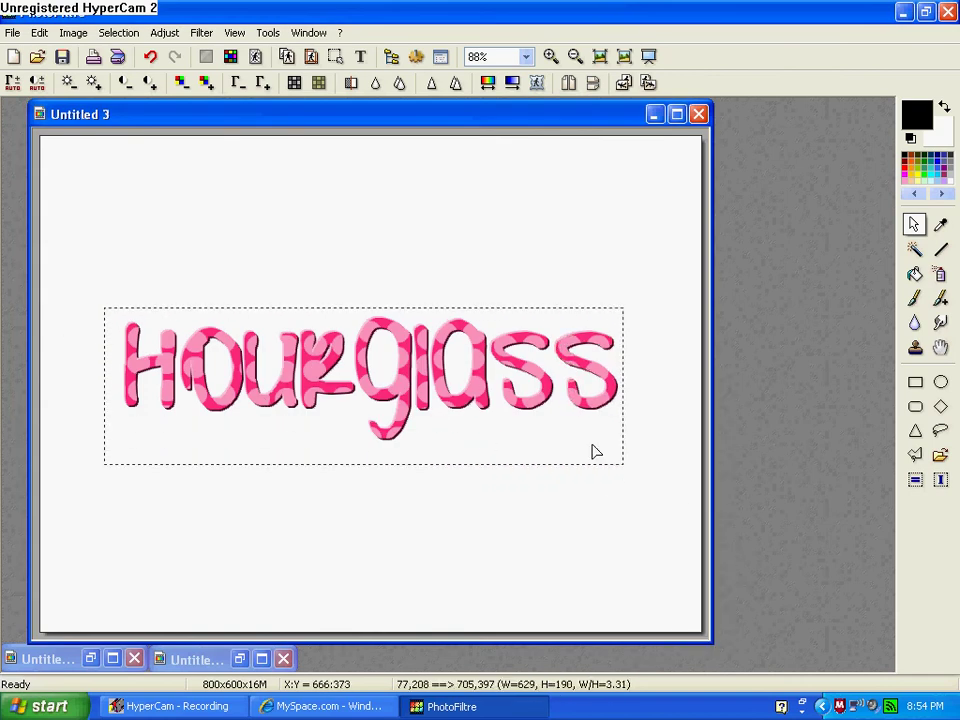
{"action": "right_click", "coordinate": [447, 341]}
{"action": "left_click", "coordinate": [351, 306]}
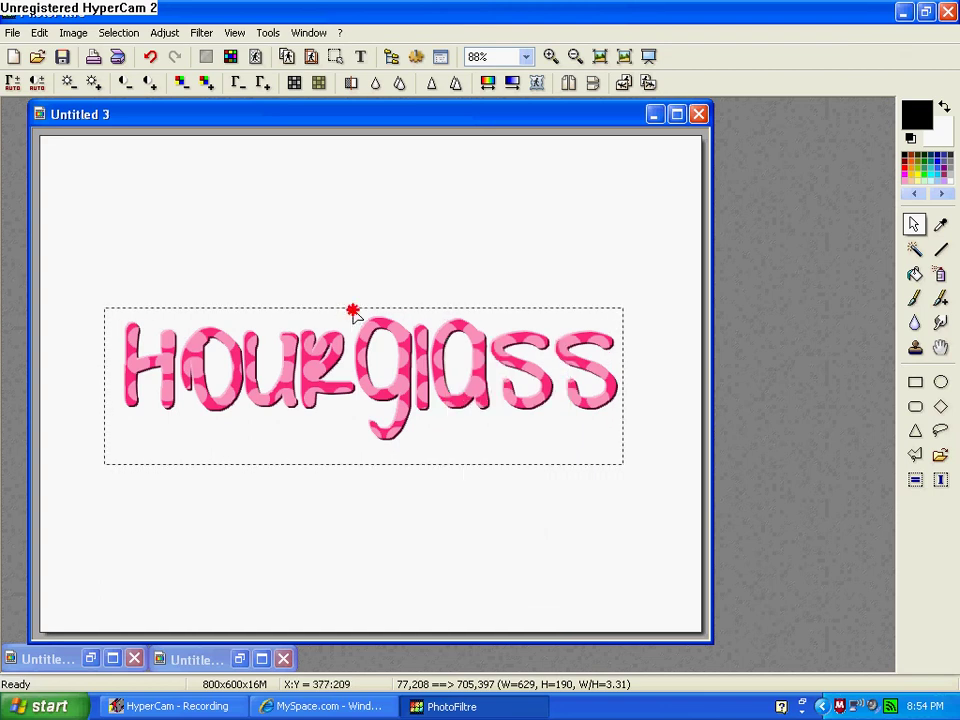
{"action": "left_click_drag", "start_coordinate": [354, 309], "coordinate": [356, 261]}
{"action": "right_click", "coordinate": [359, 299]}
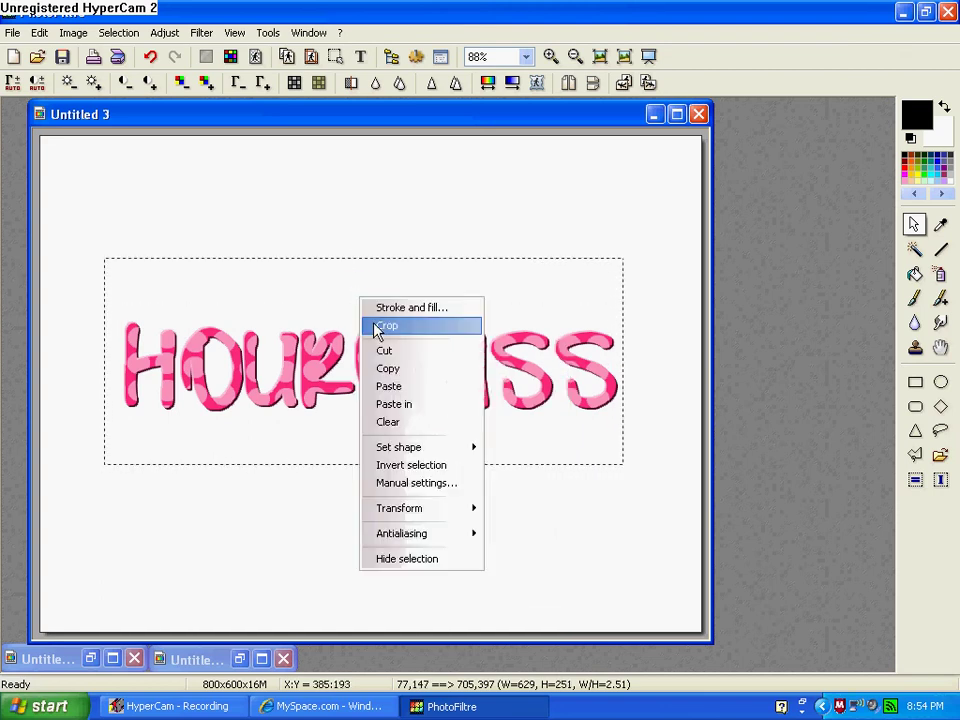
{"action": "left_click", "coordinate": [386, 325]}
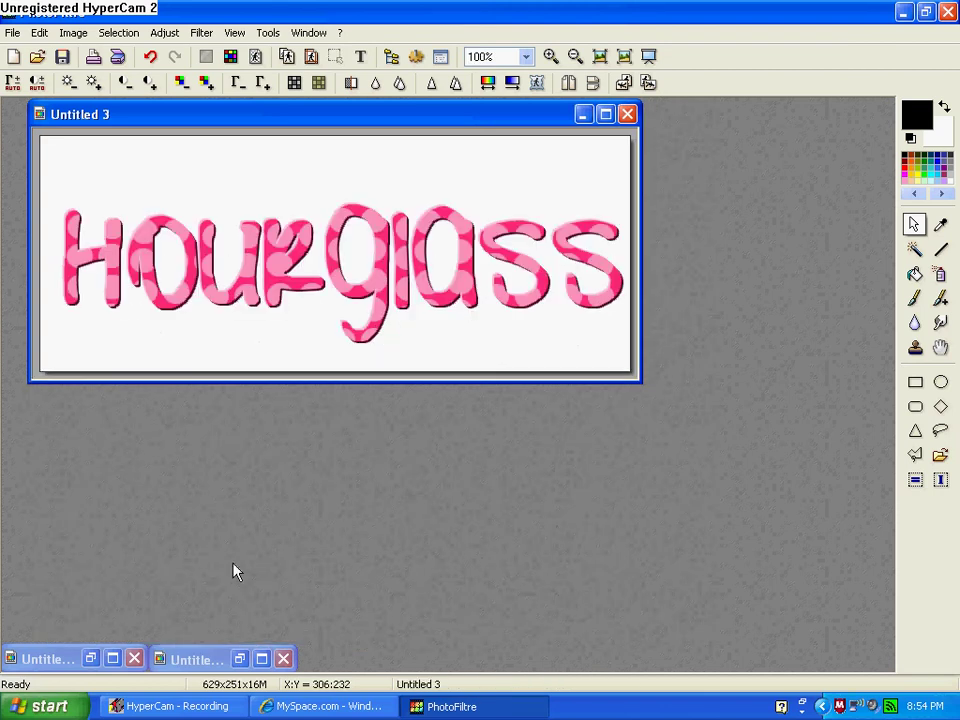
- Restore the Untitled 2 image, read its note about using brushes, and minimise it again without closing it
{"action": "left_click", "coordinate": [242, 660]}
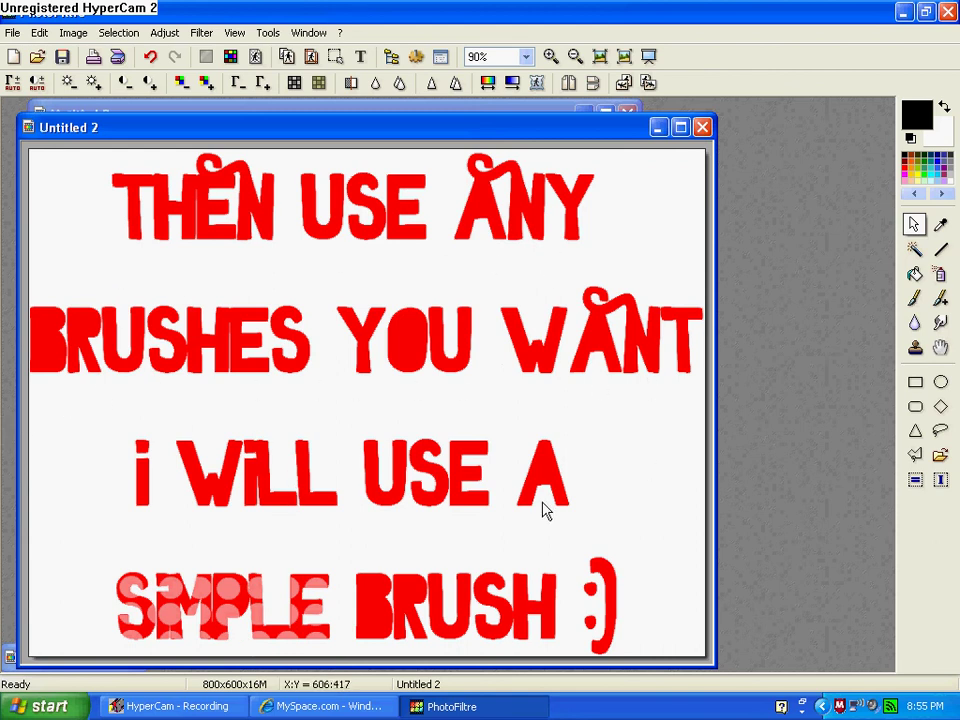
{"action": "left_click_drag", "start_coordinate": [96, 573], "coordinate": [342, 655]}
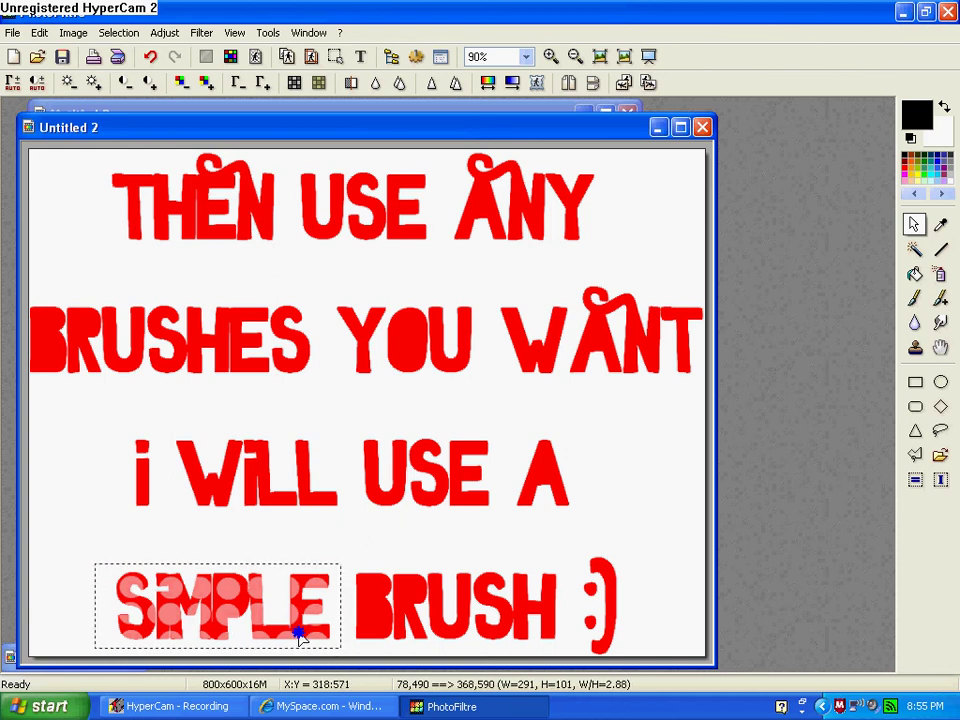
{"action": "right_click", "coordinate": [302, 631]}
{"action": "left_click", "coordinate": [330, 617]}
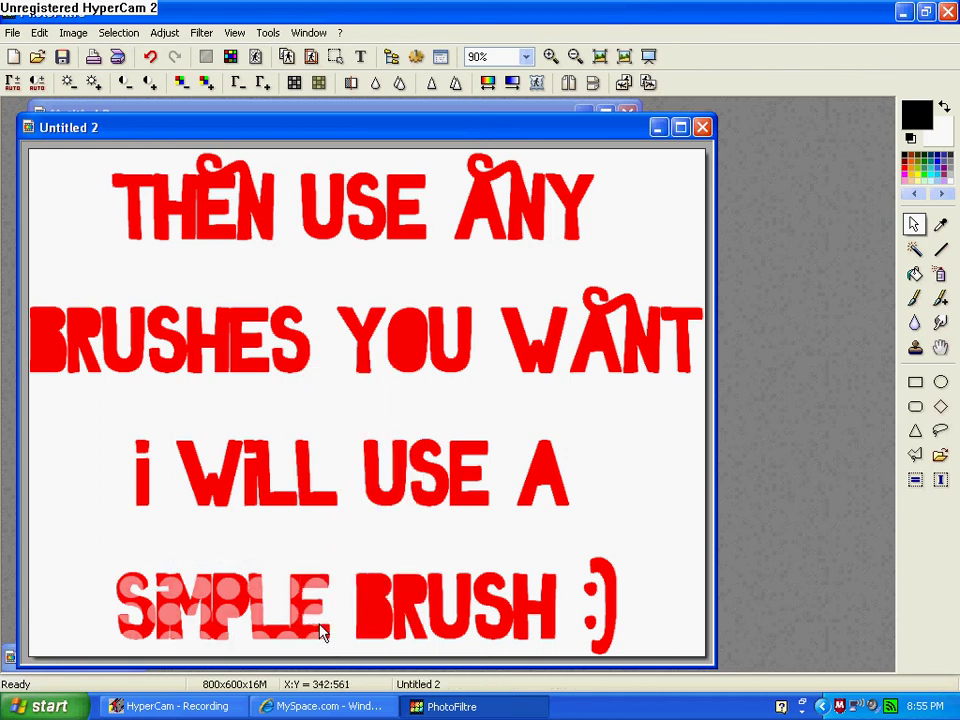
{"action": "left_click", "coordinate": [702, 127]}
{"action": "left_click", "coordinate": [585, 399]}
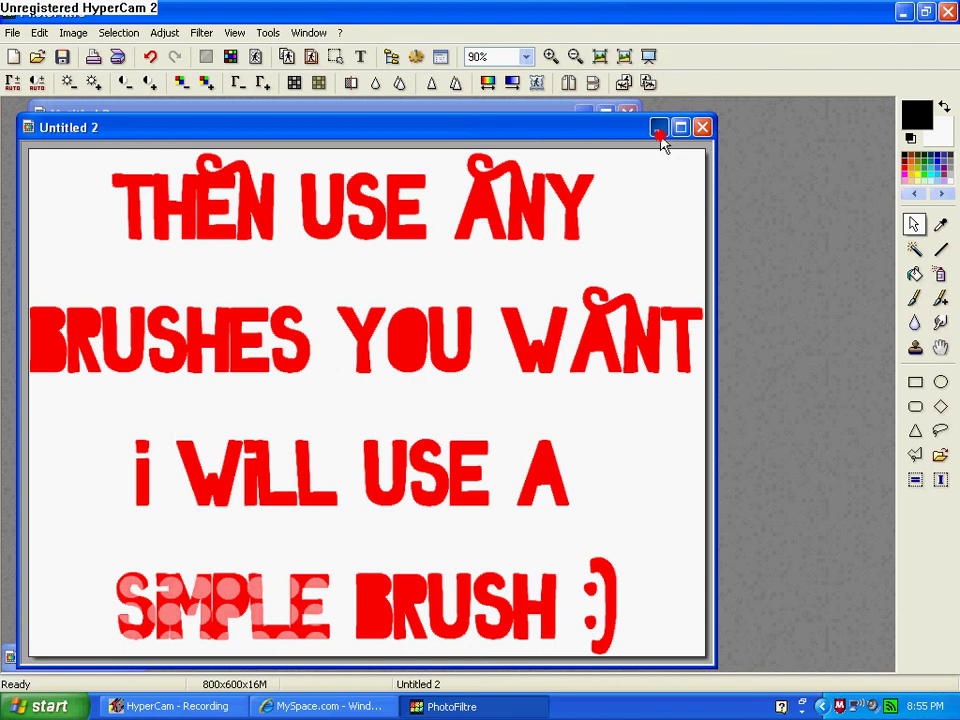
{"action": "left_click", "coordinate": [658, 128]}
- Open the first 61xloo6 ornament image from the Brushes folder in My Pictures
{"action": "left_click", "coordinate": [37, 57]}
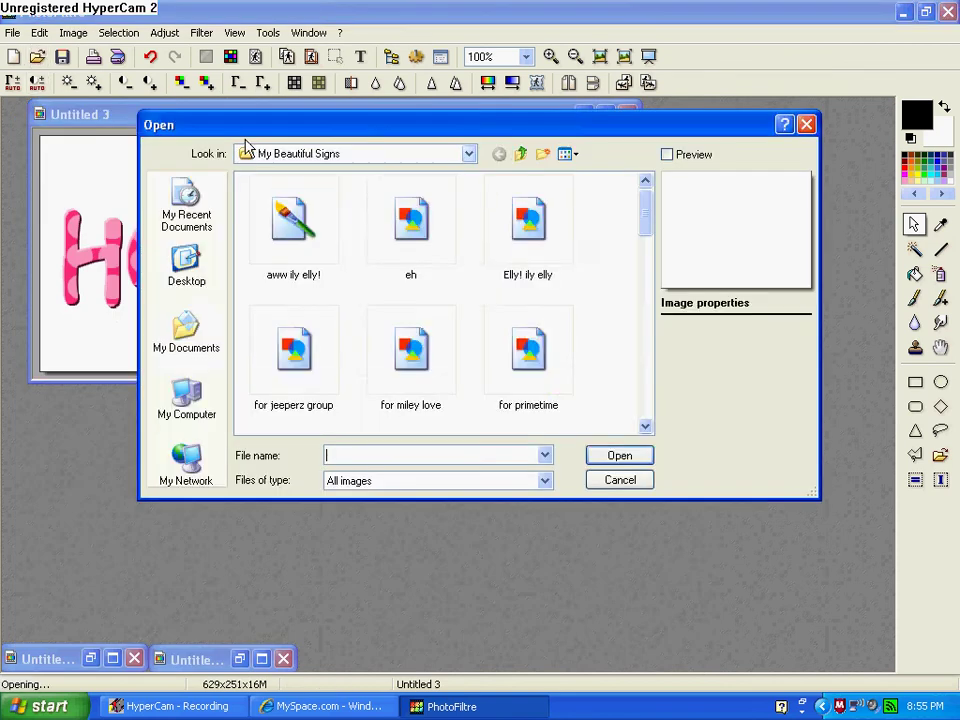
{"action": "left_click", "coordinate": [528, 156]}
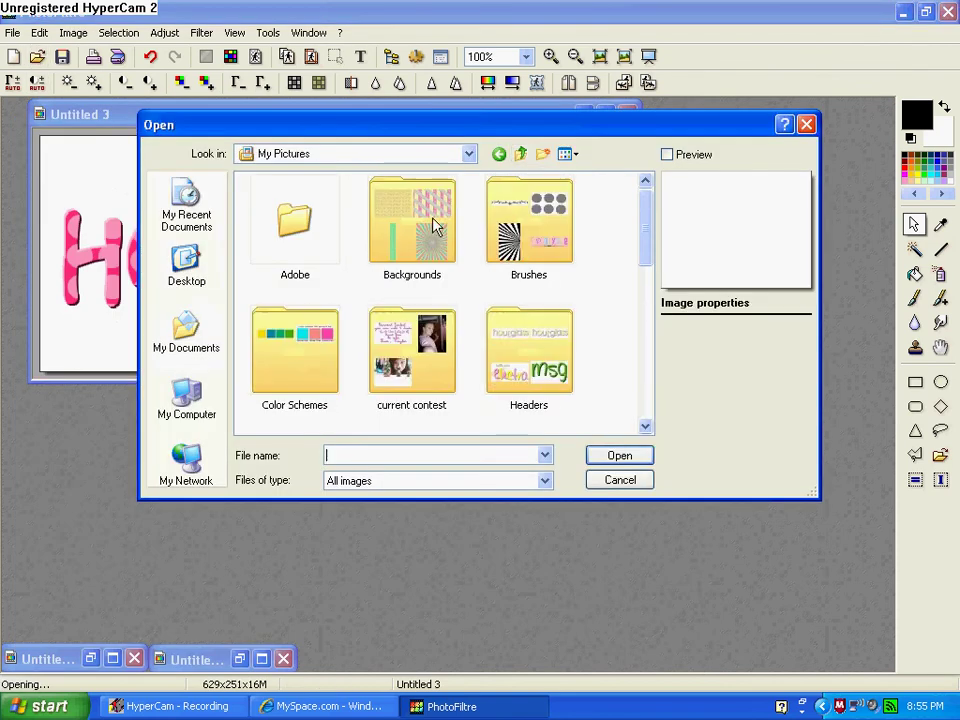
{"action": "double_click", "coordinate": [525, 228]}
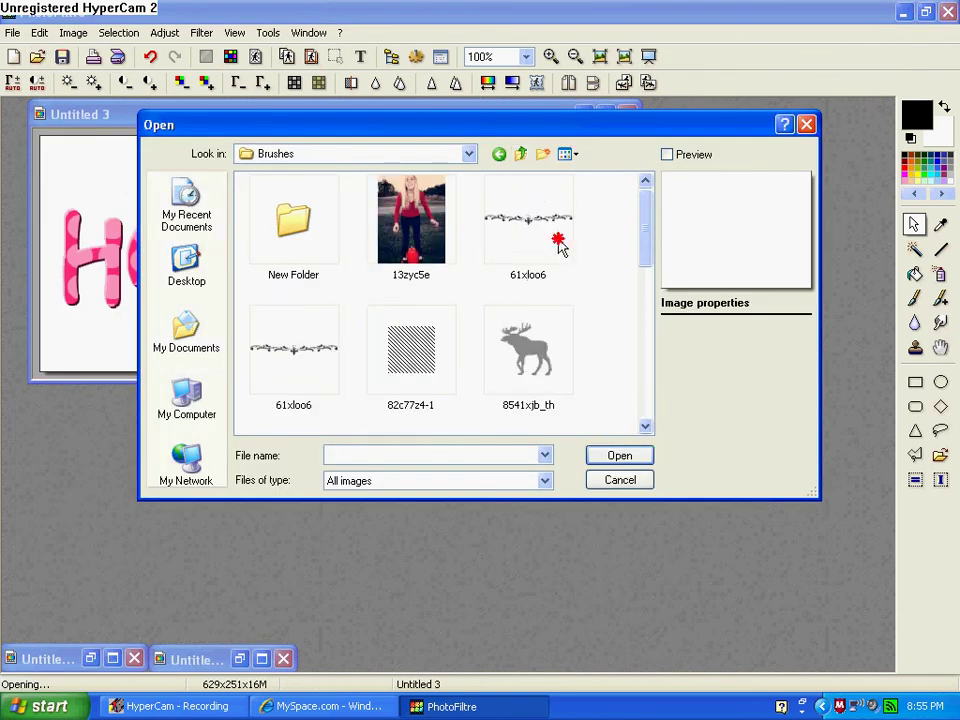
{"action": "double_click", "coordinate": [560, 247]}
- Flip the ornament image vertically, copy it, and return to the Hourglass image
{"action": "right_click", "coordinate": [240, 195]}
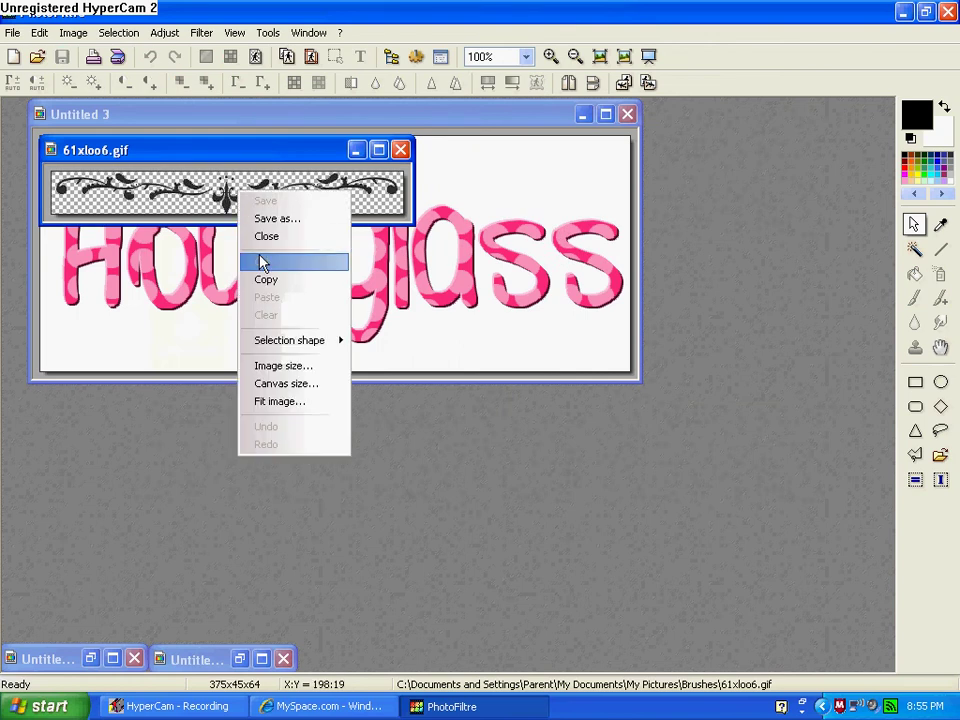
{"action": "left_click", "coordinate": [267, 281]}
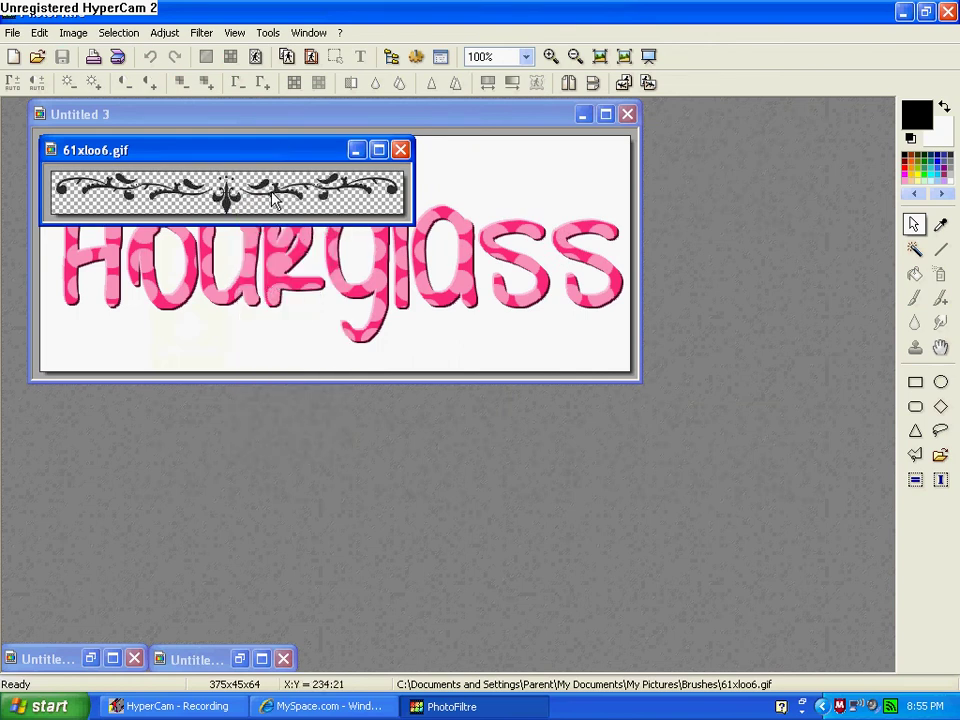
{"action": "left_click", "coordinate": [593, 83]}
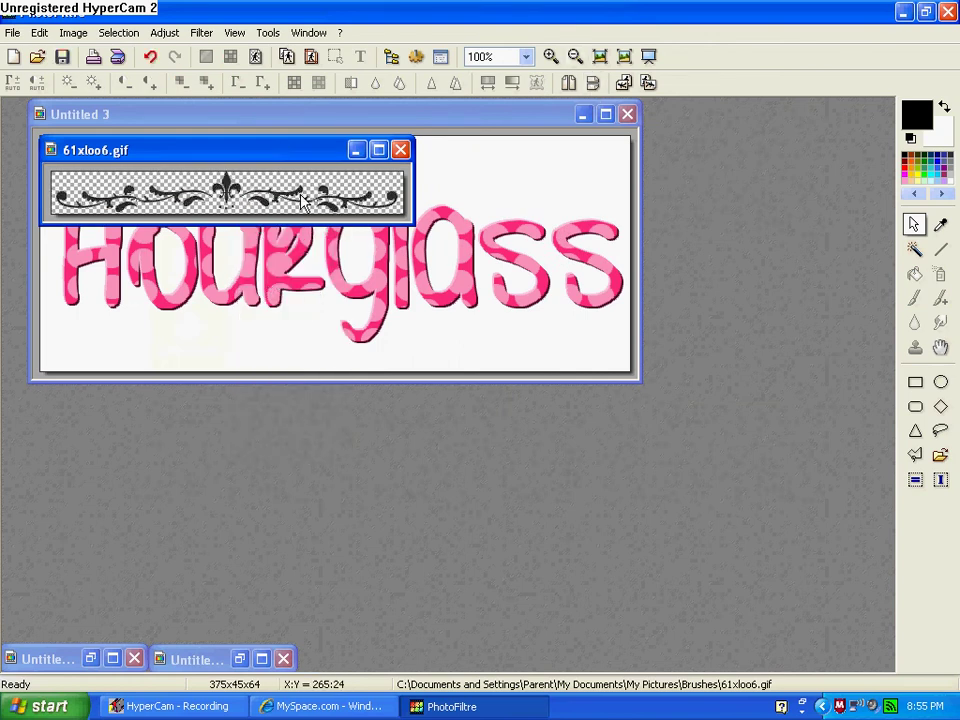
{"action": "right_click", "coordinate": [303, 200]}
{"action": "left_click", "coordinate": [326, 284]}
{"action": "left_click", "coordinate": [342, 122]}
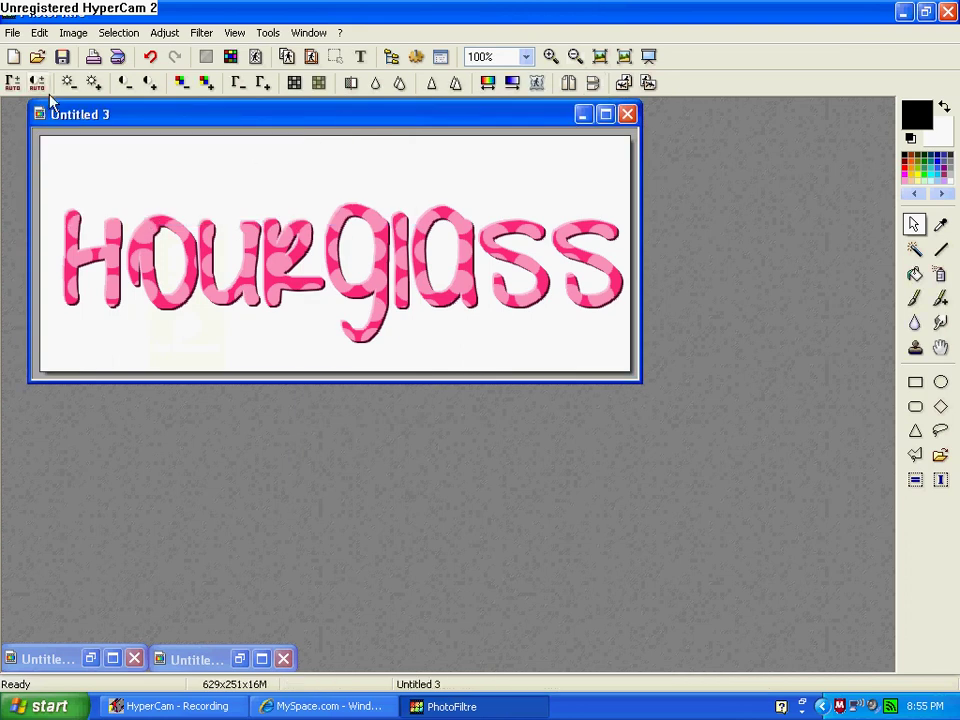
- Set the foreground colour to hot pink #FF006F from the rainbow palette
{"action": "left_click", "coordinate": [938, 224]}
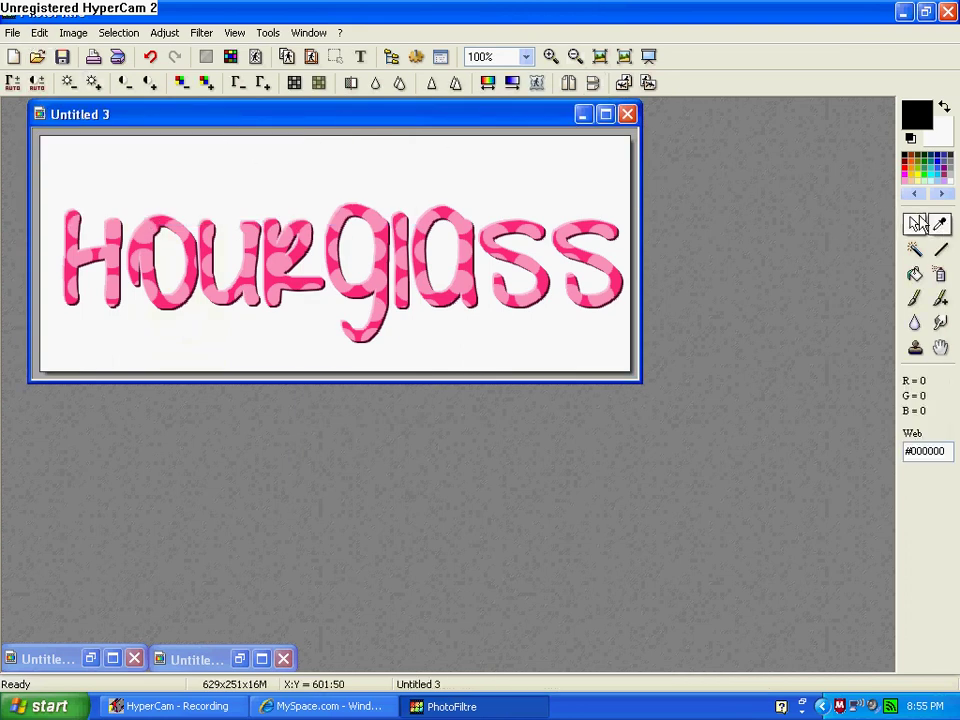
{"action": "left_click", "coordinate": [938, 194]}
{"action": "left_click", "coordinate": [951, 174]}
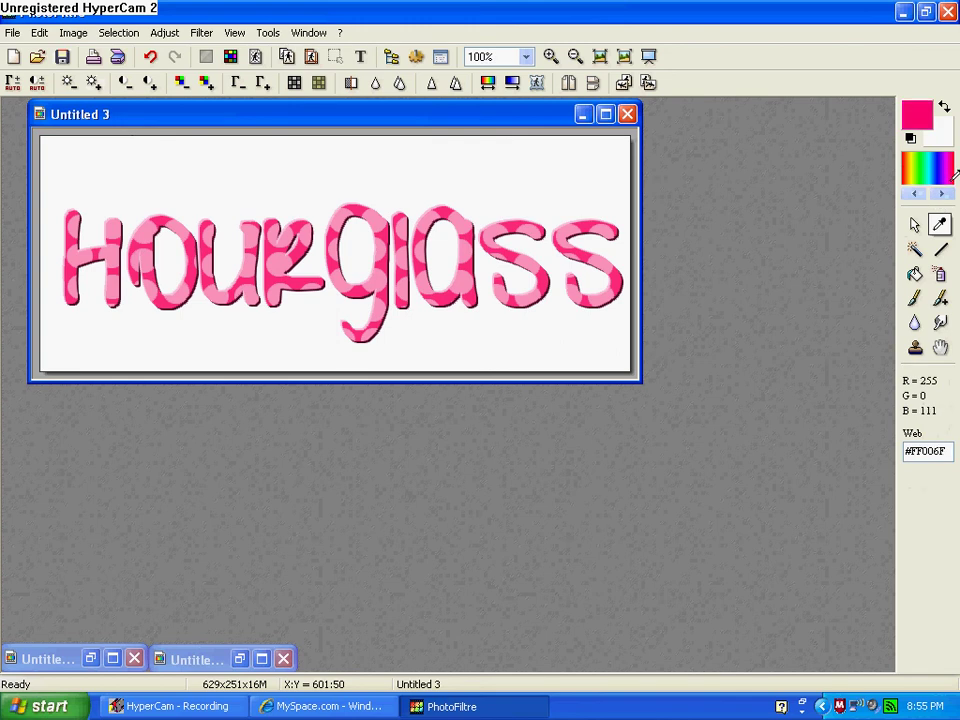
- Paste the copied ornament as a mask, centre it just above the Hourglass text, and validate the paste
{"action": "left_click", "coordinate": [36, 34]}
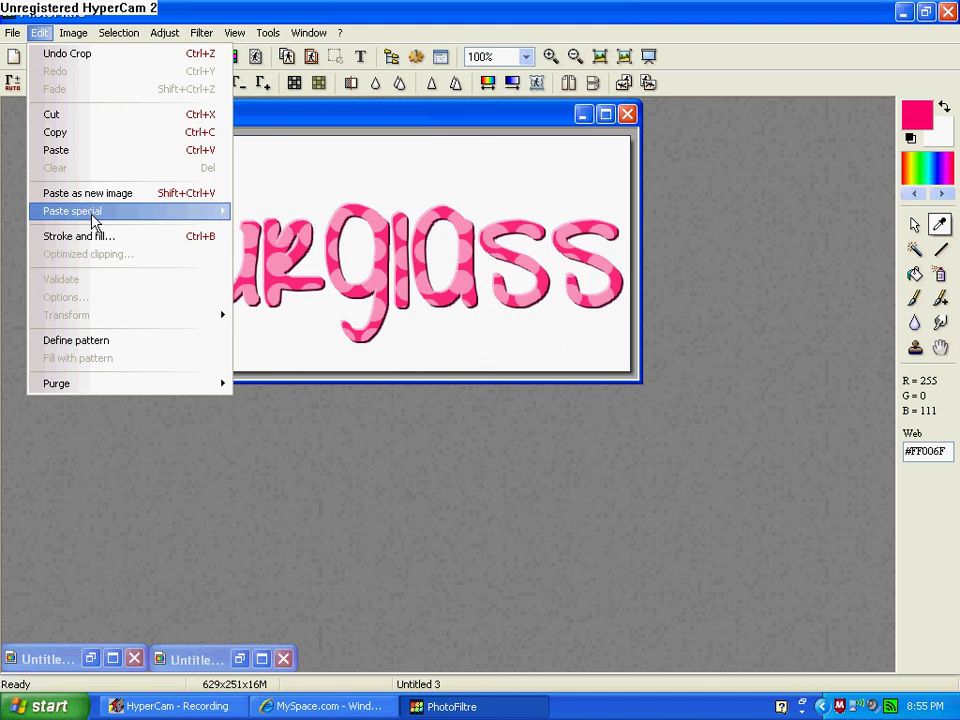
{"action": "mouse_move", "coordinate": [94, 220]}
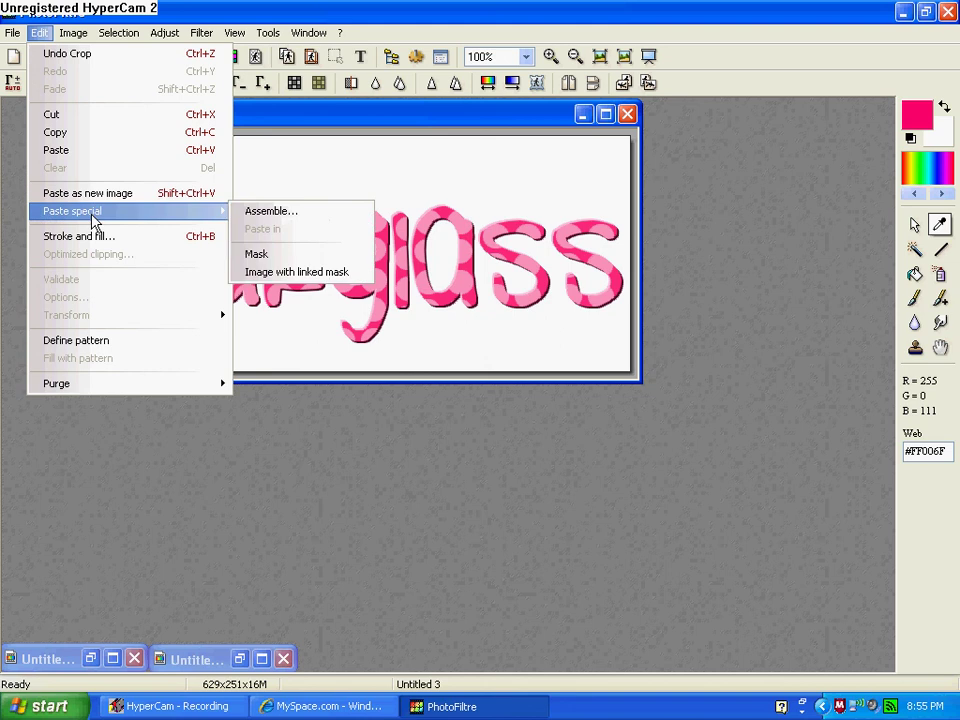
{"action": "left_click", "coordinate": [268, 255]}
{"action": "left_click_drag", "start_coordinate": [330, 268], "coordinate": [338, 195]}
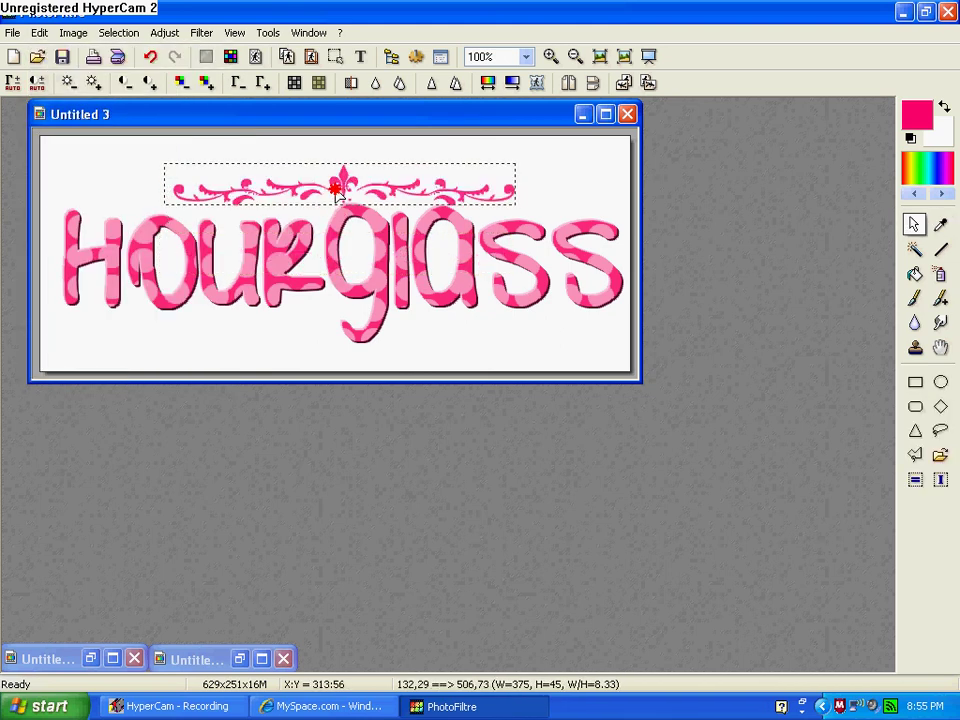
{"action": "right_click", "coordinate": [340, 196]}
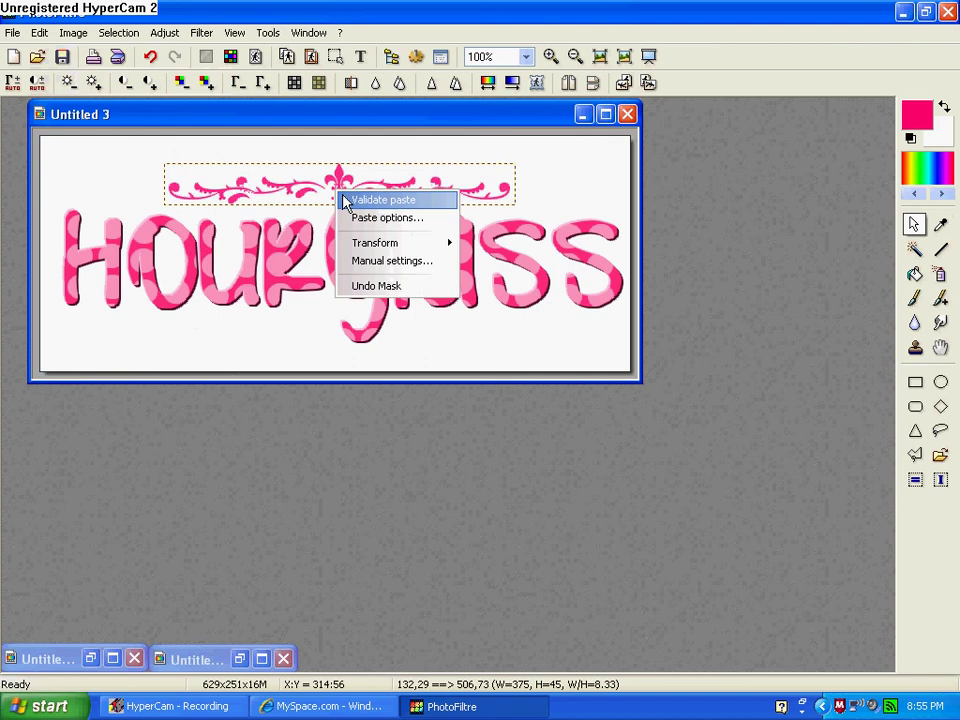
{"action": "left_click", "coordinate": [383, 200]}
- Crop the canvas tightly around the ornament and text to about 608 x 196 pixels
{"action": "left_click_drag", "start_coordinate": [56, 147], "coordinate": [627, 346]}
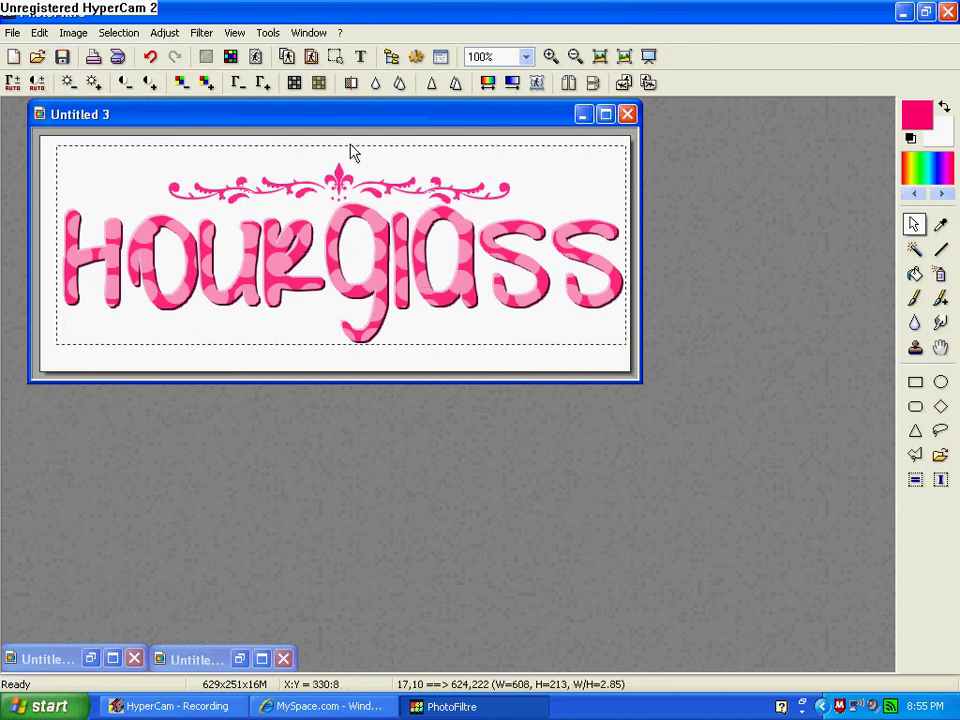
{"action": "left_click_drag", "start_coordinate": [350, 148], "coordinate": [349, 166]}
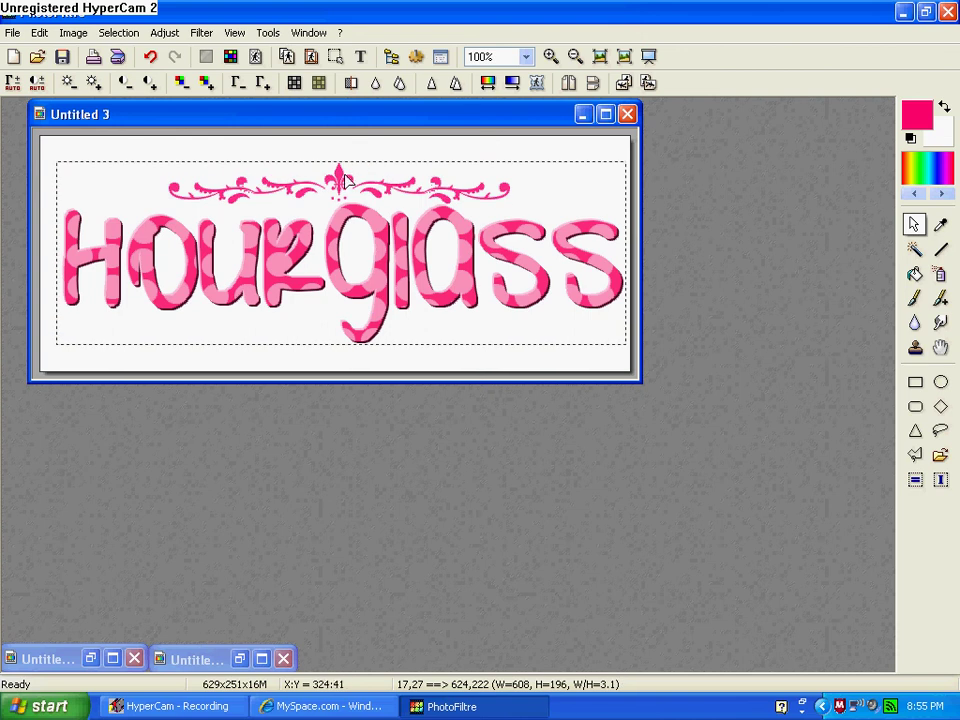
{"action": "right_click", "coordinate": [304, 250]}
{"action": "left_click", "coordinate": [328, 274]}
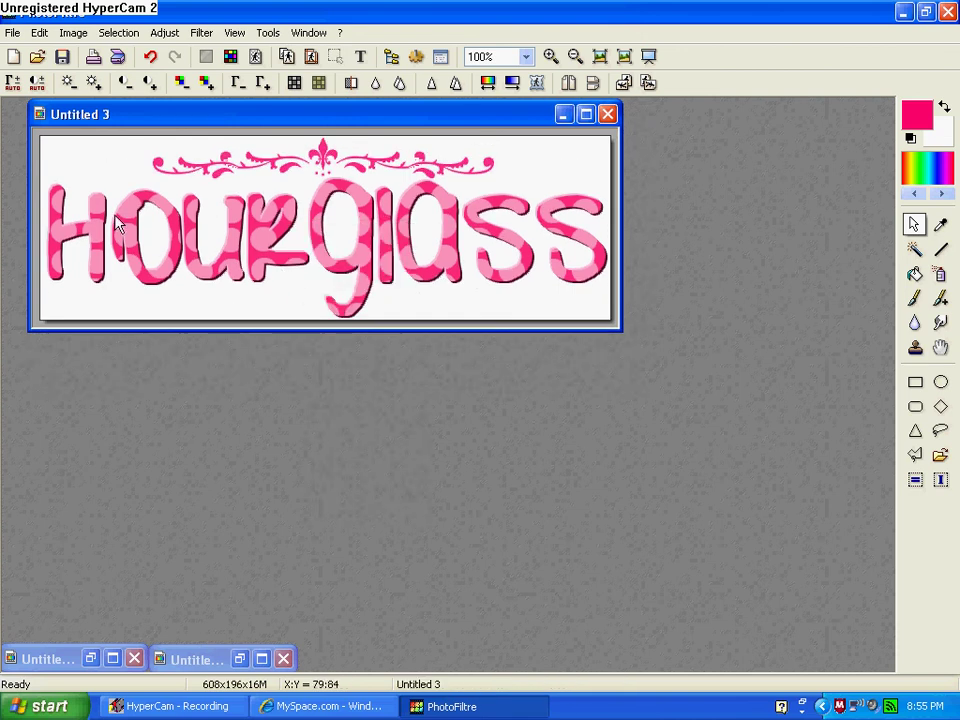
- Make the white background transparent, accepting the reduction to 256 colours
{"action": "left_click", "coordinate": [255, 56]}
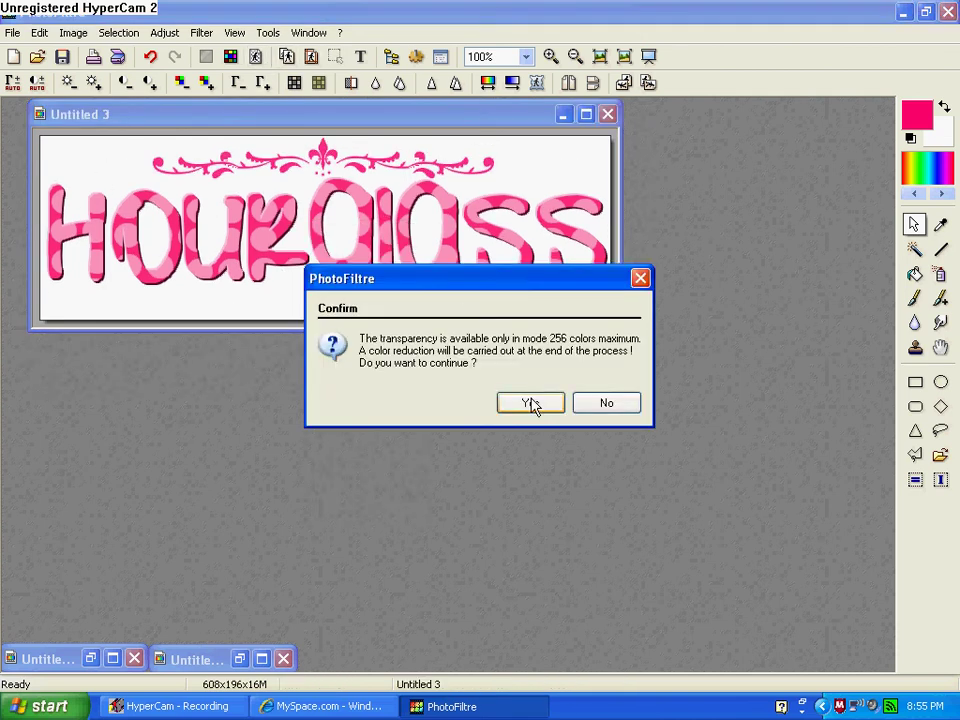
{"action": "left_click", "coordinate": [530, 403]}
{"action": "left_click", "coordinate": [497, 456]}
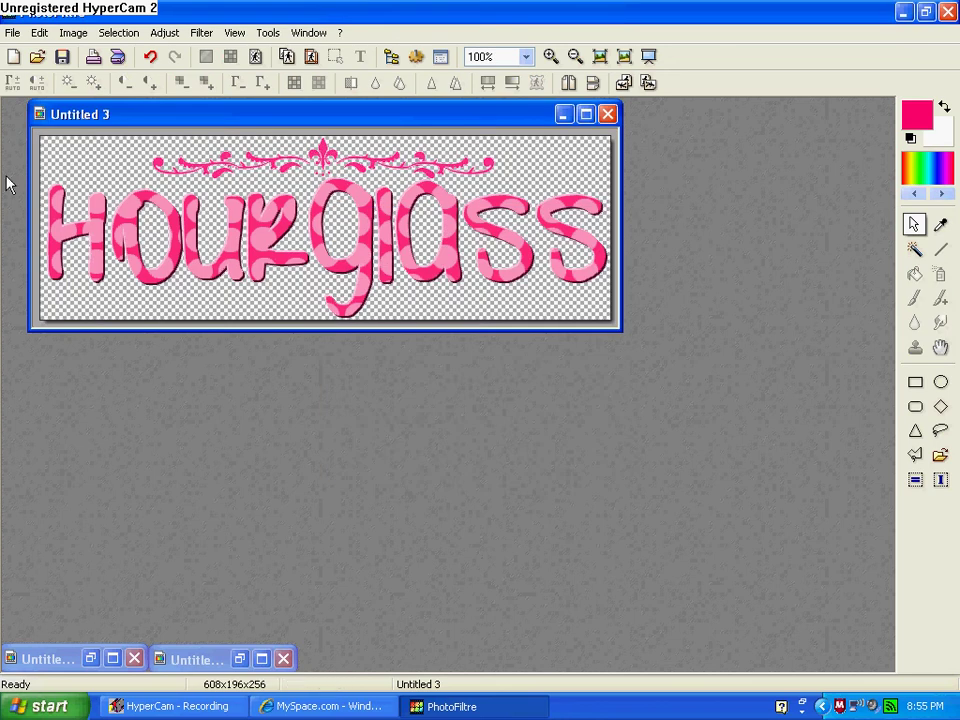
- Start saving the header under a new name and go to the Headers folder in My Pictures
{"action": "left_click", "coordinate": [12, 32]}
{"action": "left_click", "coordinate": [60, 149]}
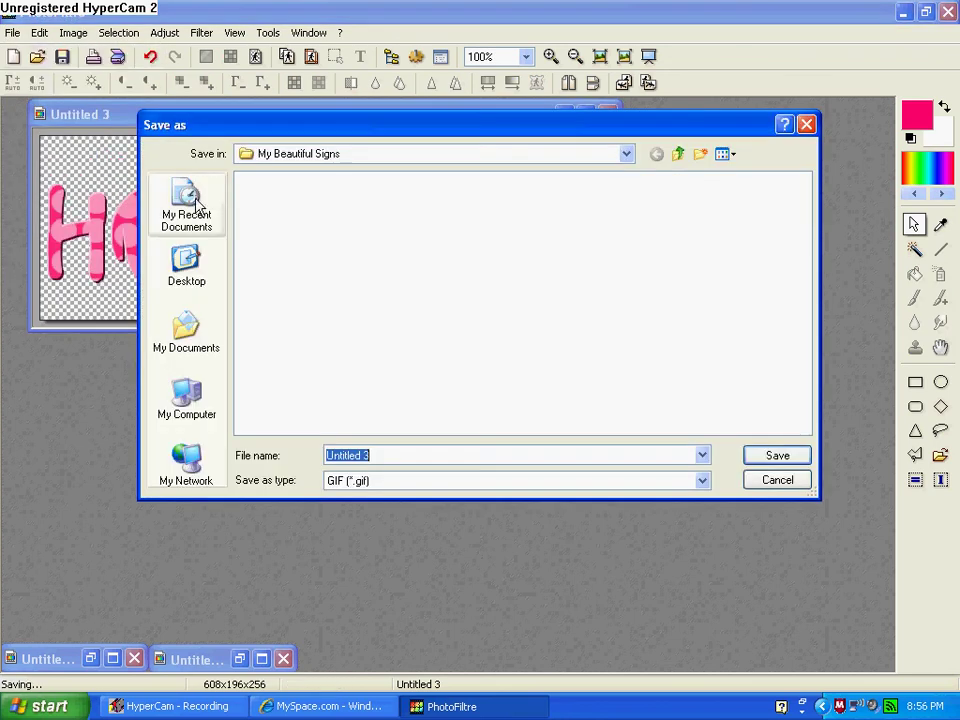
{"action": "left_click", "coordinate": [679, 154]}
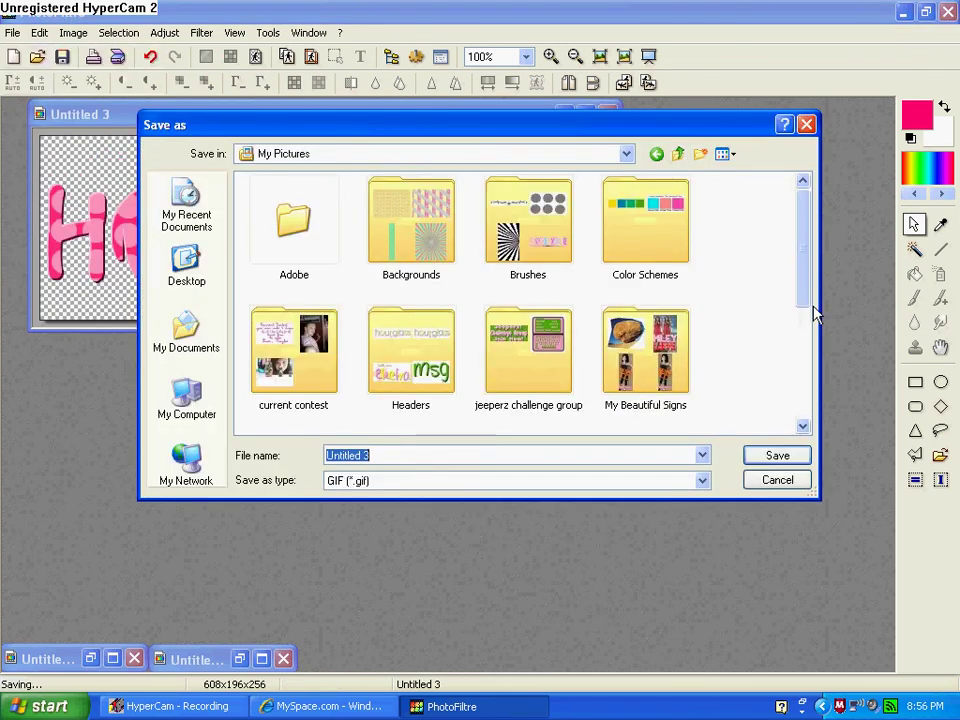
{"action": "left_click_drag", "start_coordinate": [810, 279], "coordinate": [808, 394]}
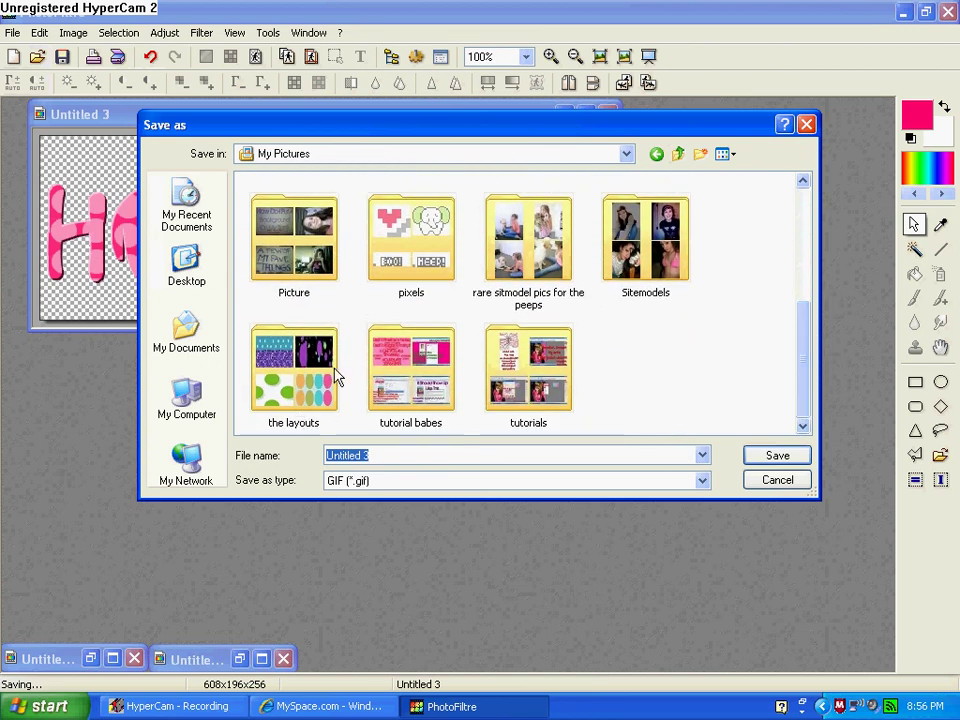
{"action": "left_click_drag", "start_coordinate": [801, 375], "coordinate": [799, 246]}
{"action": "double_click", "coordinate": [458, 348]}
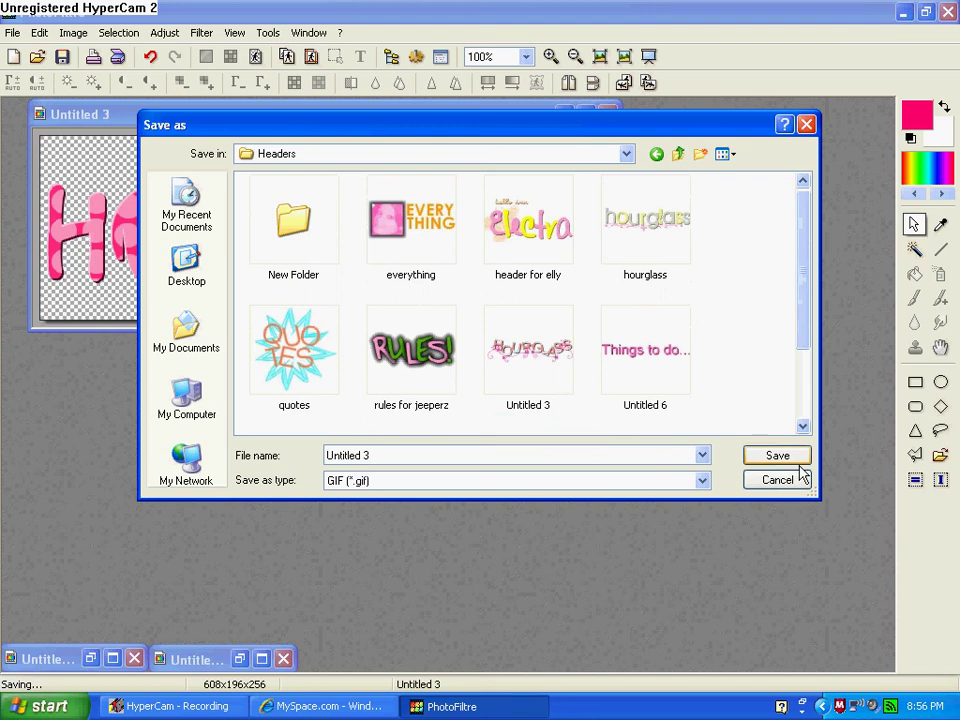
- Save the header as Untitled 3 in PNG format, non-interlaced with filter type None
{"action": "key", "text": "Return"}
{"action": "left_click", "coordinate": [509, 410]}
{"action": "left_click", "coordinate": [480, 481]}
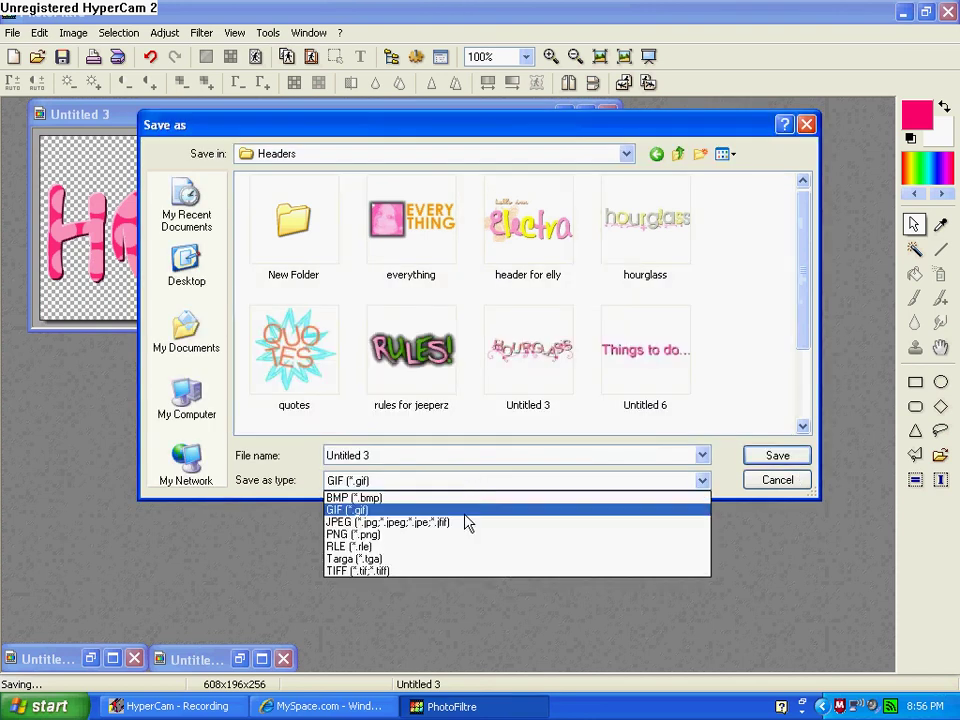
{"action": "left_click", "coordinate": [465, 531]}
{"action": "left_click", "coordinate": [760, 458]}
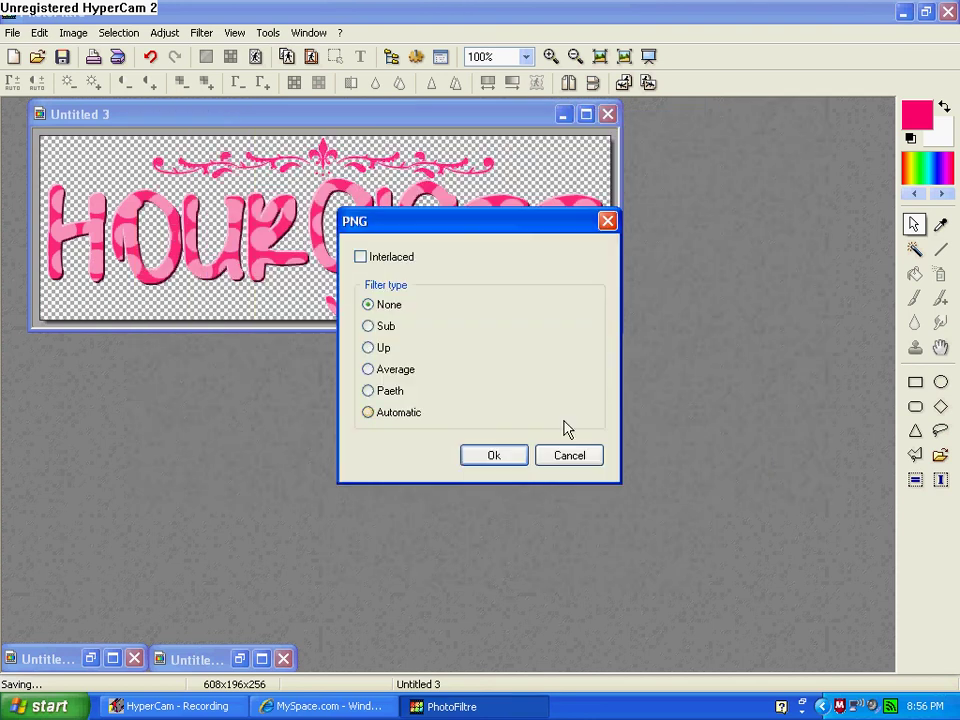
{"action": "left_click", "coordinate": [470, 457]}
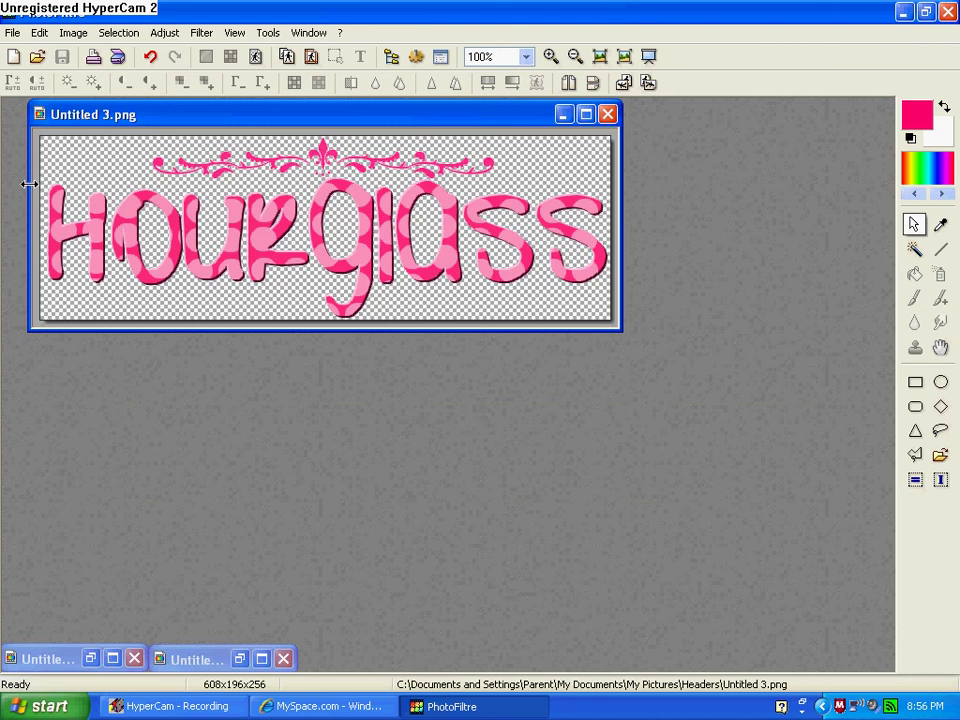
- Create a blank 800 x 600 image and add the five-line text "Then your done! Congrats you made an awesome header, the hourglass style 8)"
{"action": "left_click", "coordinate": [14, 57]}
{"action": "left_click", "coordinate": [493, 540]}
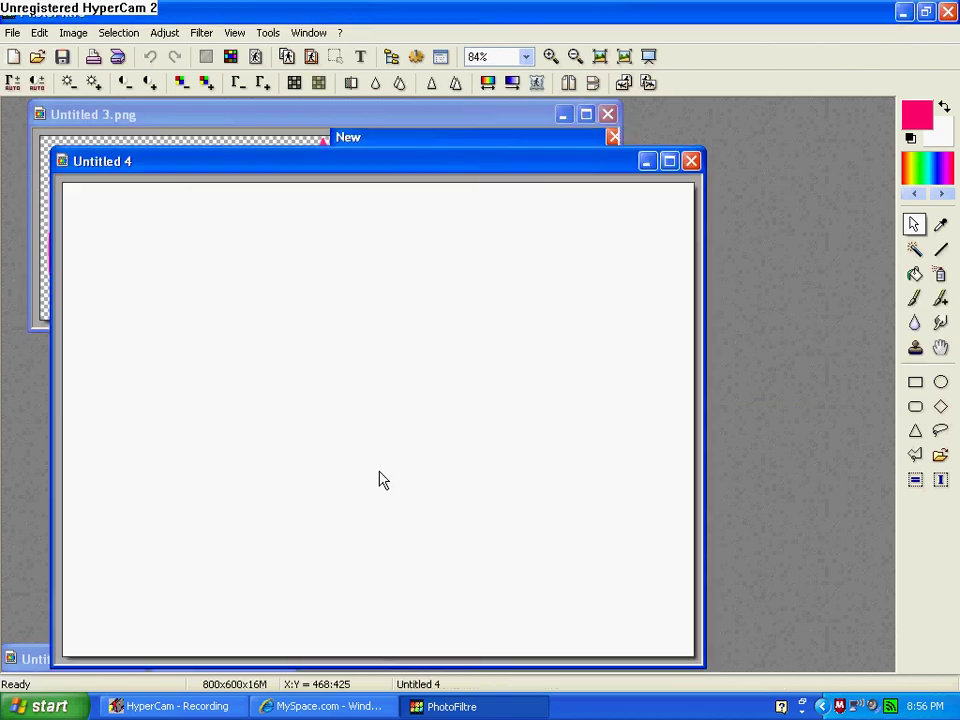
{"action": "left_click", "coordinate": [360, 56]}
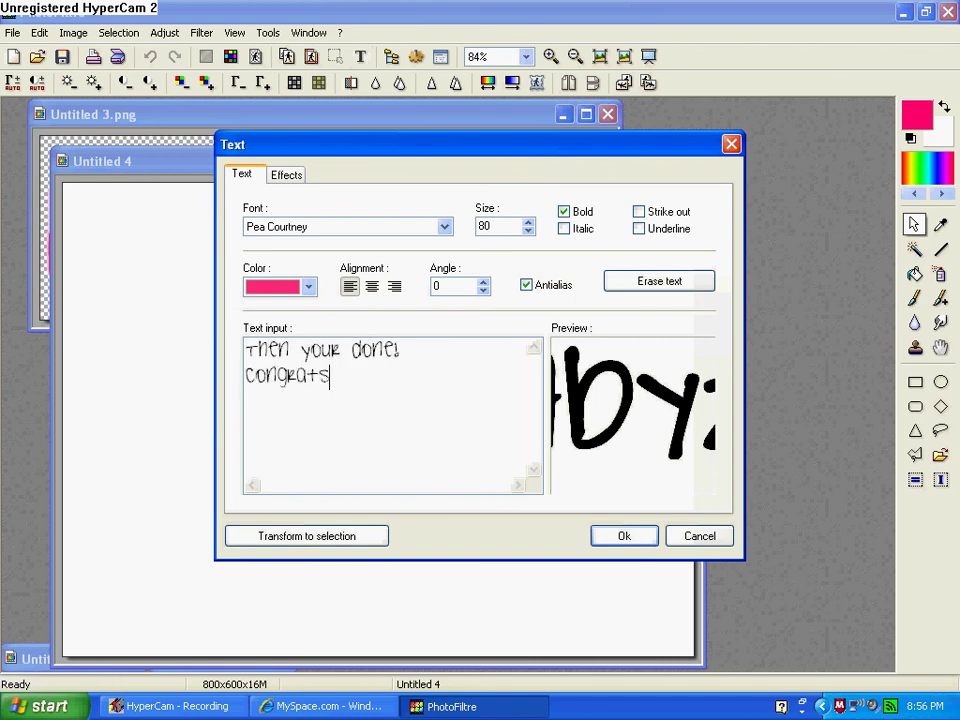
{"action": "type", "text": "u"}
{"action": "key", "text": "Return"}
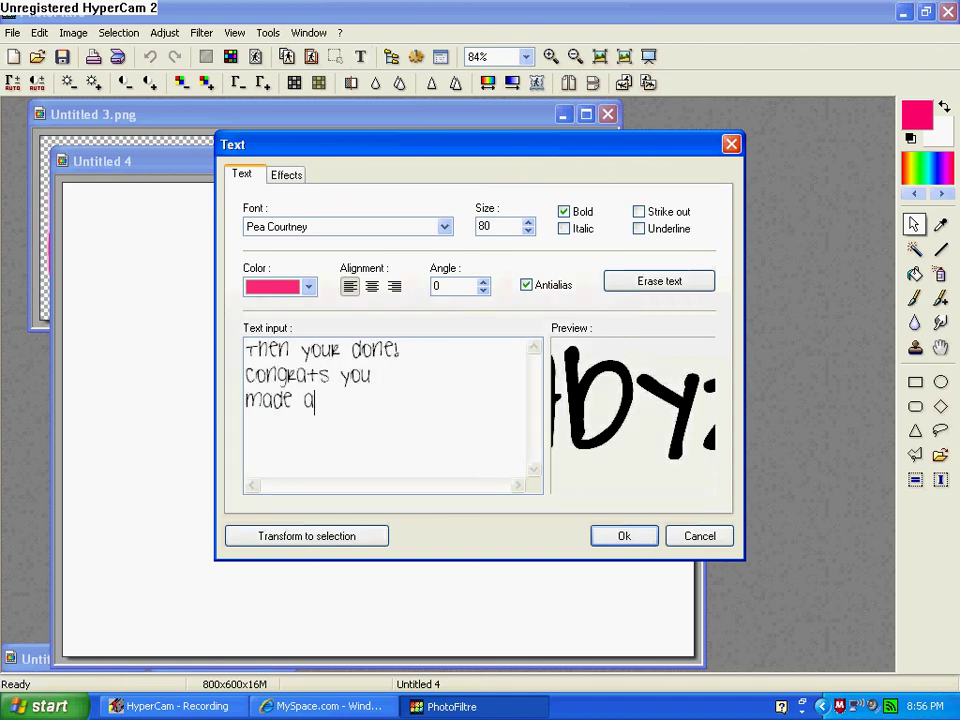
{"action": "type", "text": "made an awesome"}
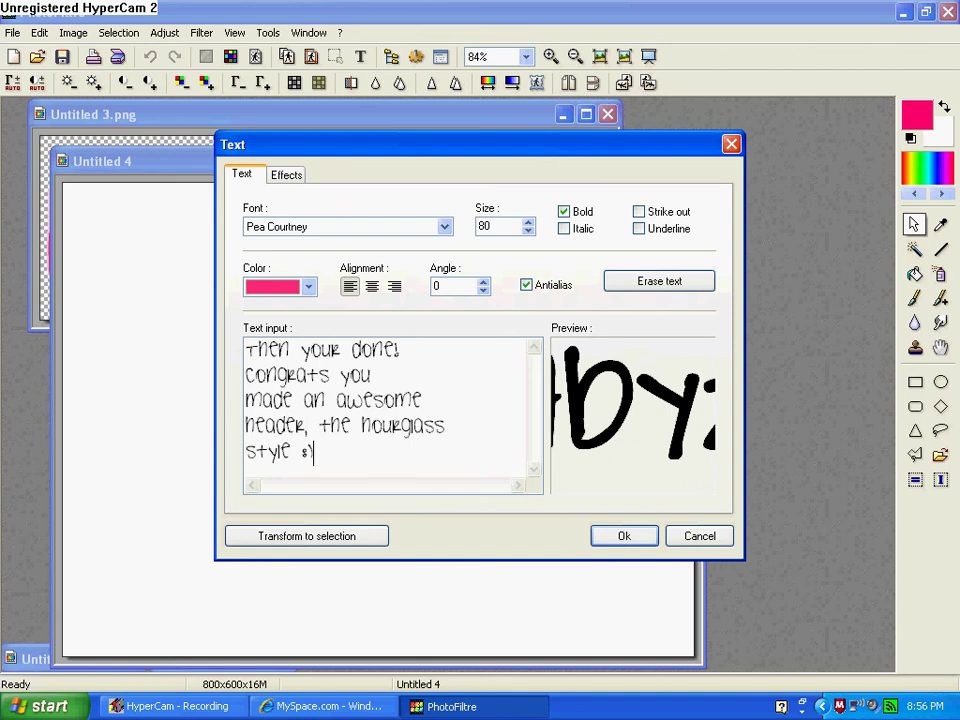
{"action": "left_click", "coordinate": [620, 535]}
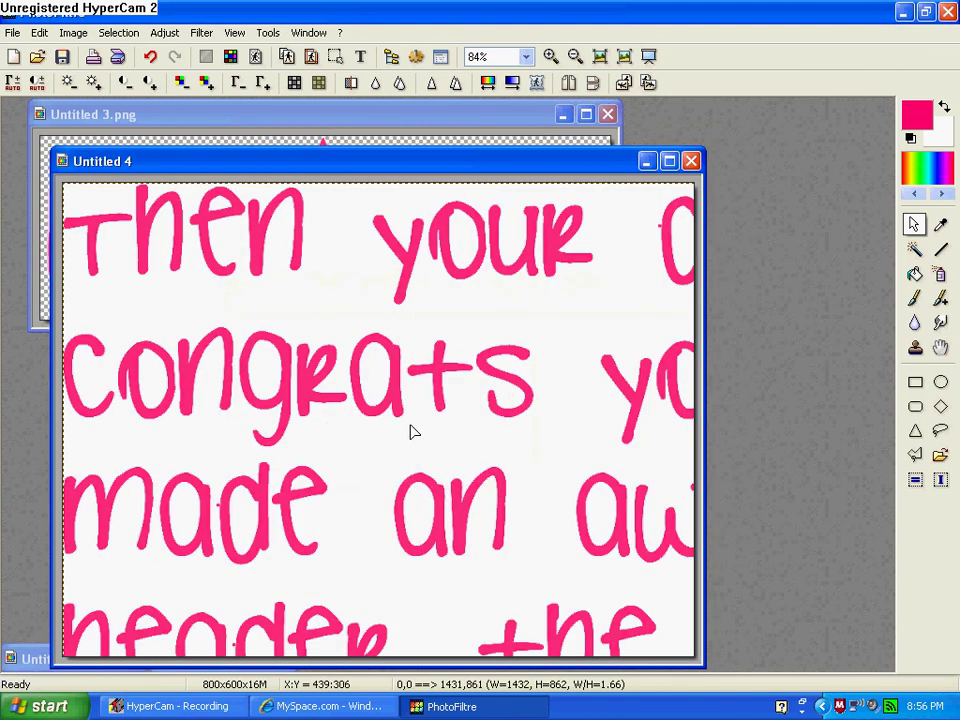
- Set the congratulations text size to 40, position it in the upper part of the canvas with a margin, and validate it
{"action": "right_click", "coordinate": [378, 399]}
{"action": "left_click", "coordinate": [422, 420]}
{"action": "double_click", "coordinate": [495, 226]}
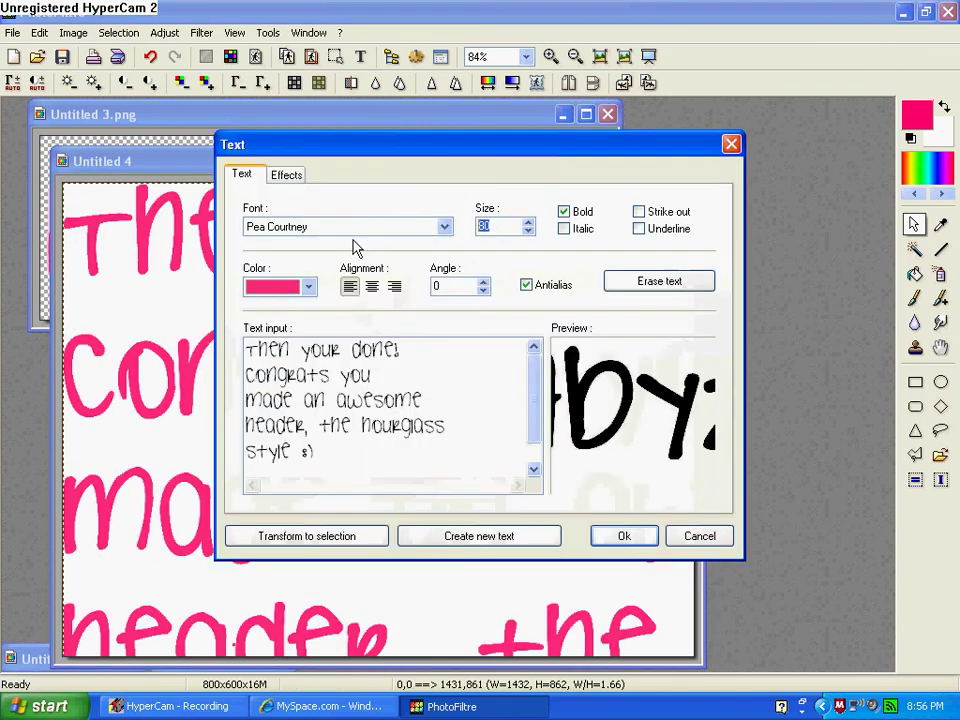
{"action": "type", "text": "40"}
{"action": "key", "text": "Return"}
{"action": "left_click_drag", "start_coordinate": [300, 326], "coordinate": [332, 364]}
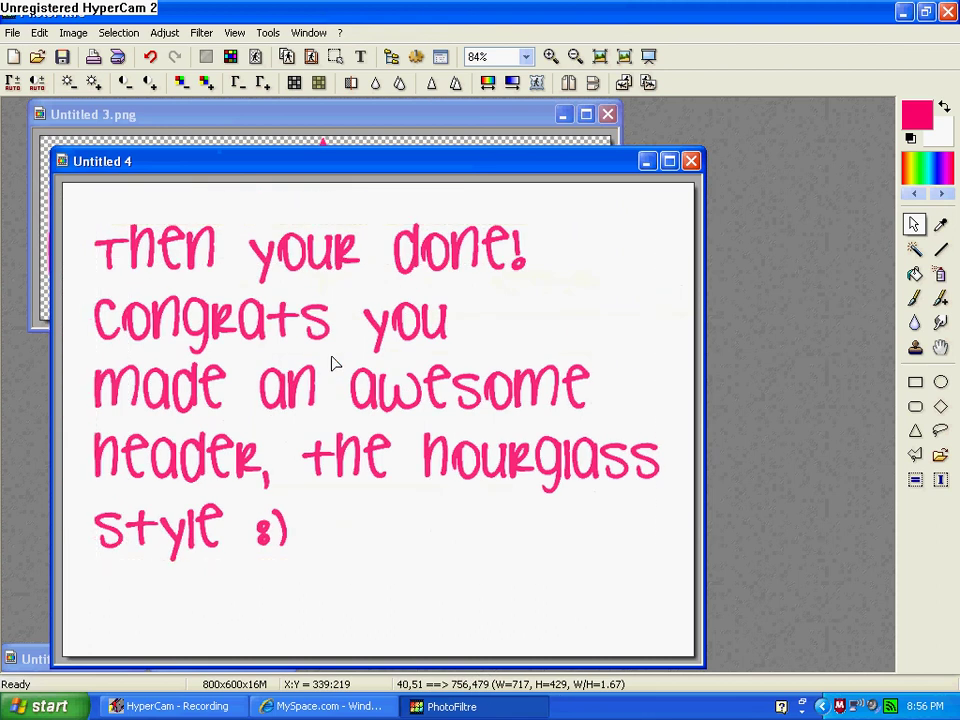
{"action": "right_click", "coordinate": [327, 362]}
{"action": "left_click", "coordinate": [345, 366]}
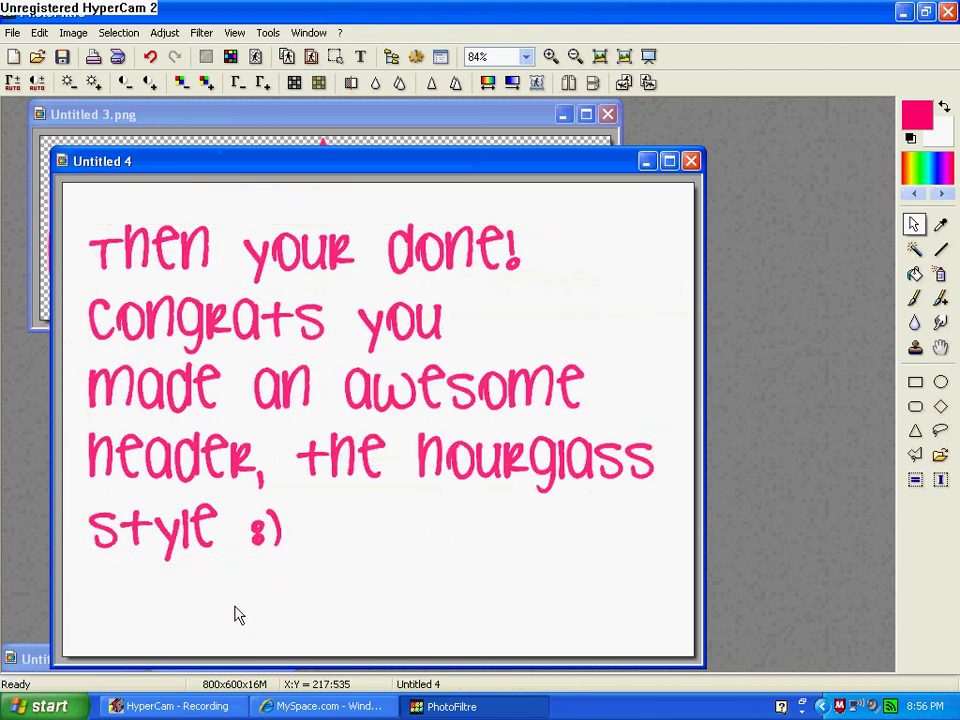
- Add a "Love" sign-off with the author's first name and "8)" below the message at the canvas's lower right, and validate it
{"action": "left_click", "coordinate": [360, 56]}
{"action": "left_click_drag", "start_coordinate": [355, 462], "coordinate": [240, 340]}
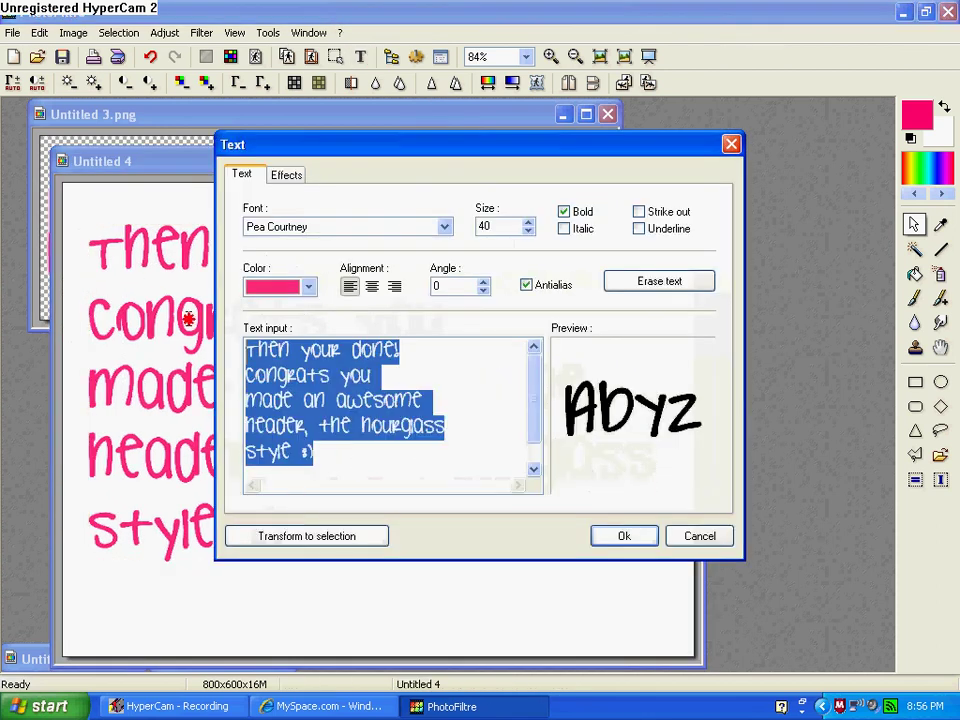
{"action": "type", "text": "LO"}
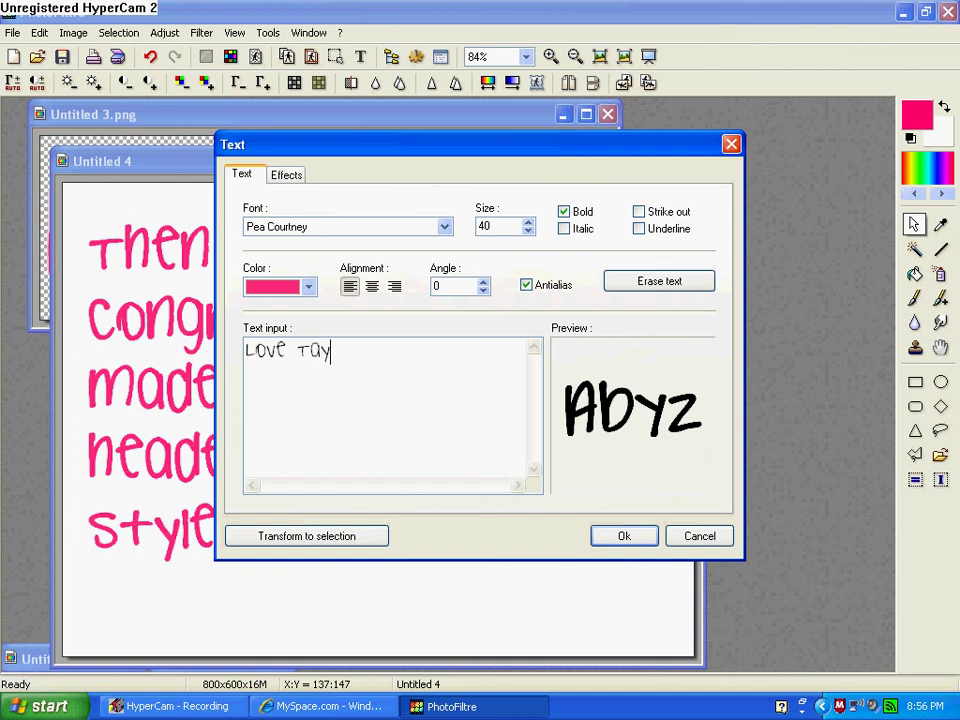
{"action": "type", "text": "ve Taylor S"}
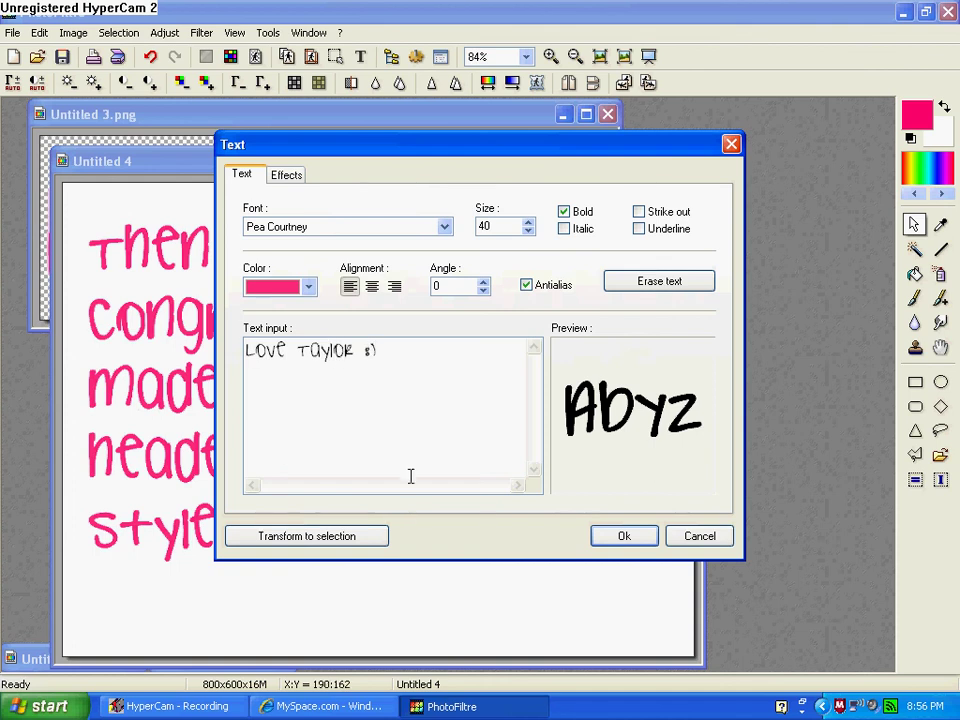
{"action": "left_click", "coordinate": [620, 538]}
{"action": "left_click_drag", "start_coordinate": [383, 414], "coordinate": [490, 591]}
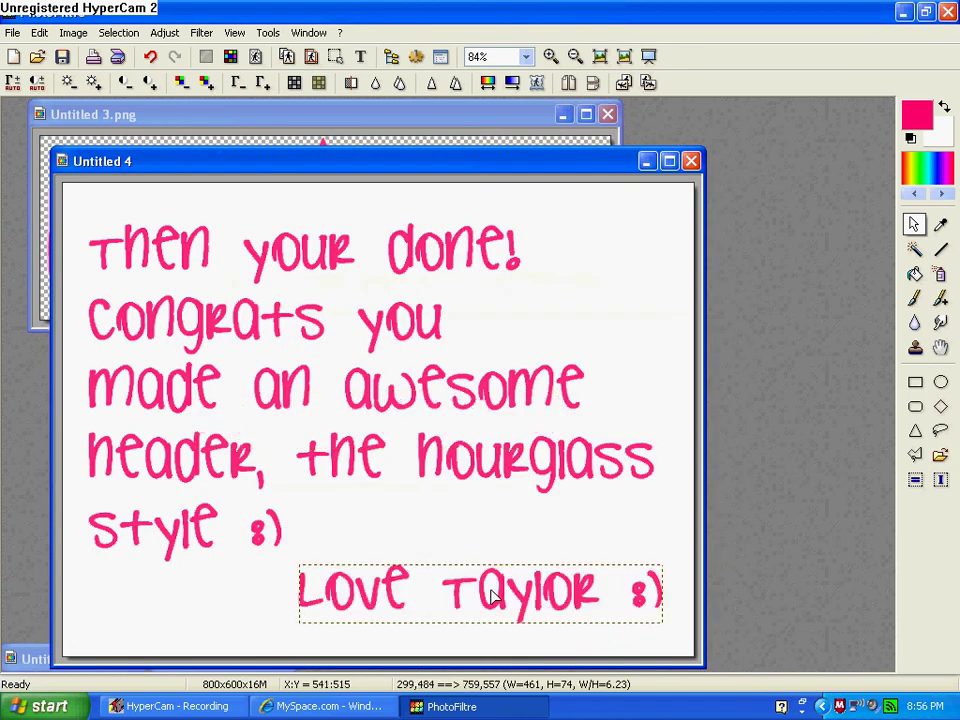
{"action": "right_click", "coordinate": [497, 590]}
{"action": "left_click", "coordinate": [530, 599]}
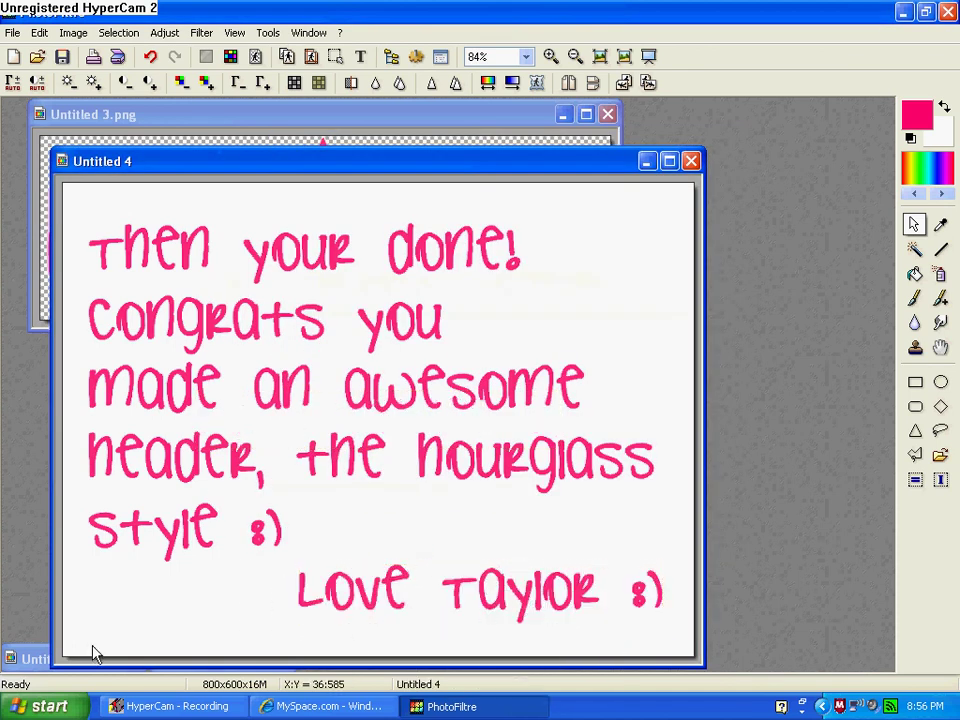